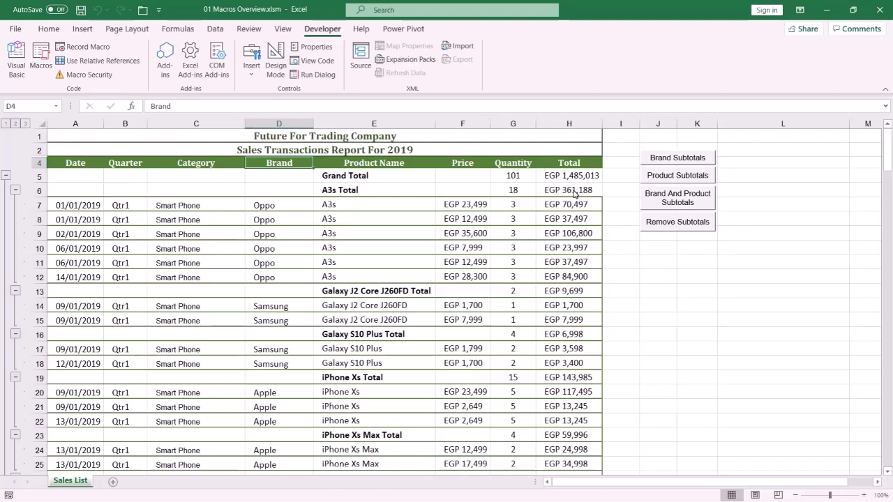
Step: Run the Brand And Product Subtotals macro on the sales list, and clear its result with the Remove Subtotals macro
{"action": "left_click", "coordinate": [652, 203]}
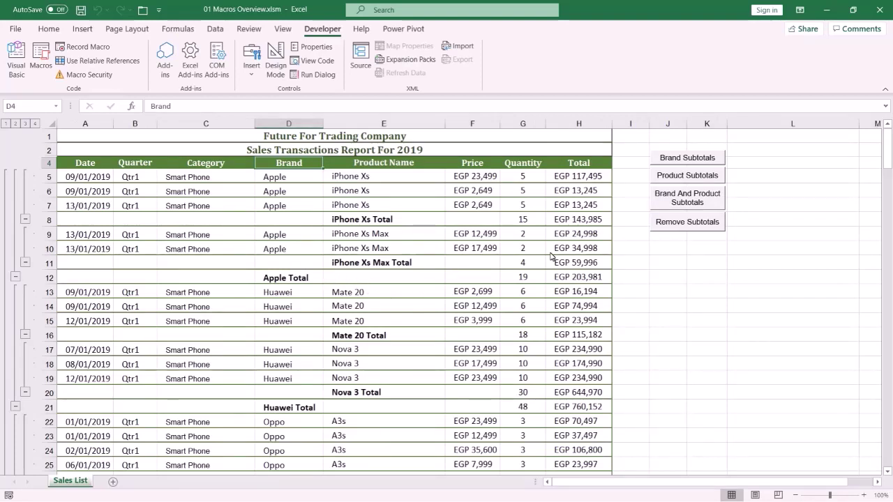
{"action": "left_click", "coordinate": [660, 224]}
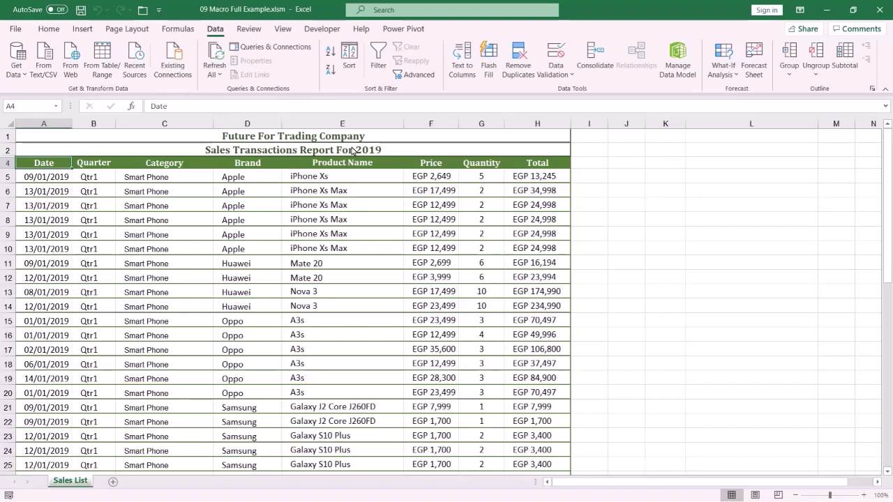
Step: Start recording a macro named BrandAndProductSubtotals, stored in This Workbook
{"action": "left_click", "coordinate": [323, 29]}
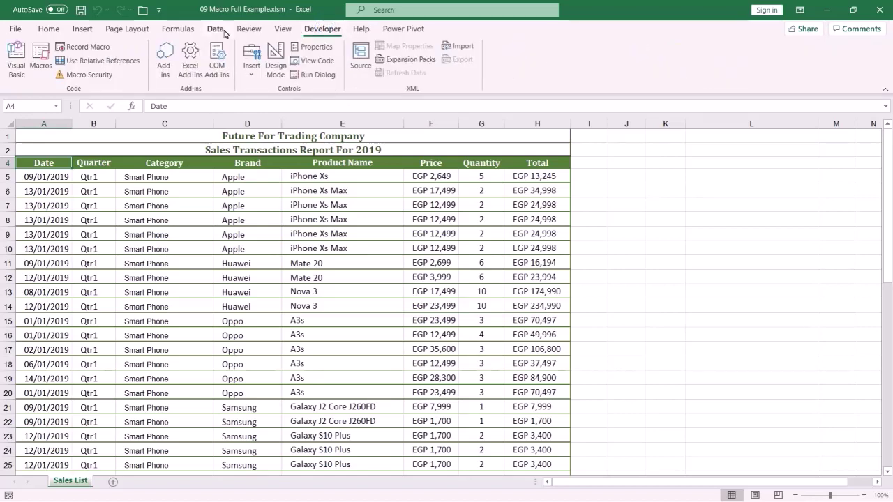
{"action": "left_click", "coordinate": [89, 46]}
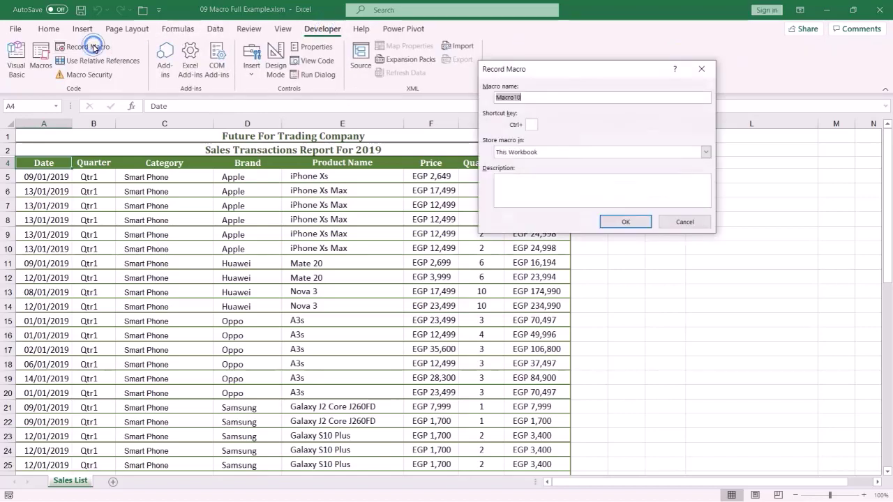
{"action": "type", "text": "Bran"}
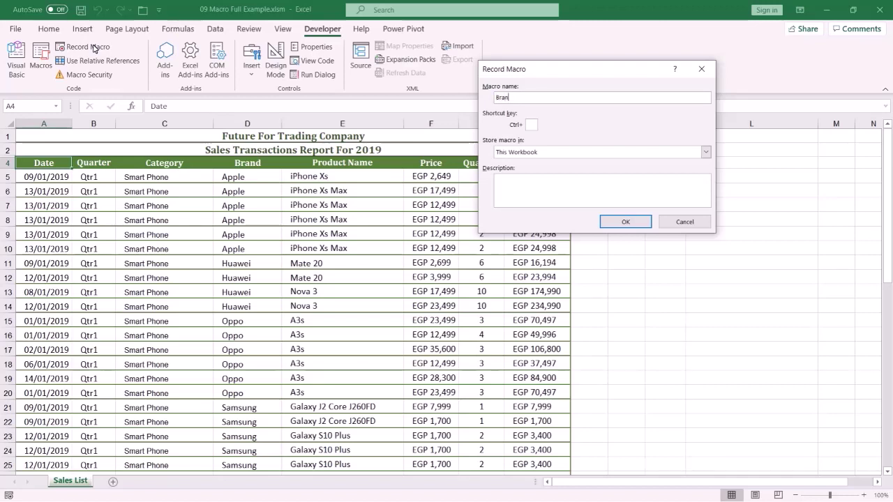
{"action": "type", "text": "dAnd"}
{"action": "type", "text": "ProductSubtotals"}
{"action": "left_click", "coordinate": [618, 223]}
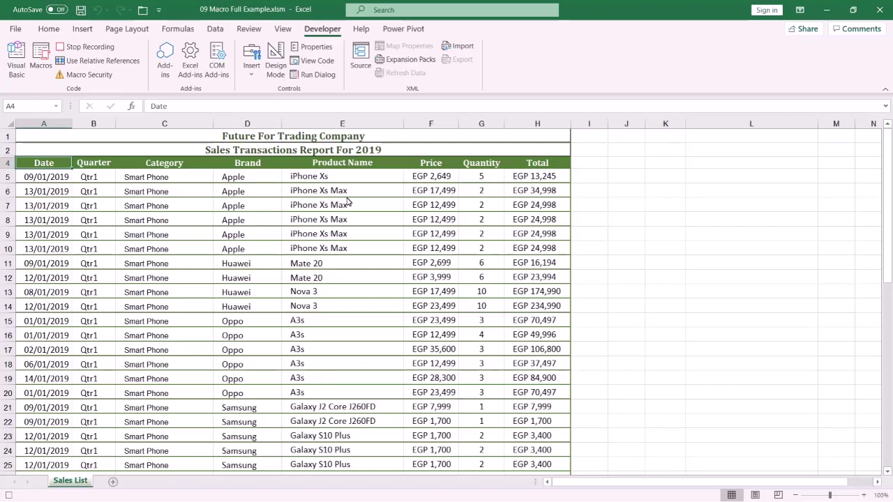
Step: Set the first sort level of the sales list to Brand by cell values, ordered A to Z
{"action": "left_click", "coordinate": [216, 30]}
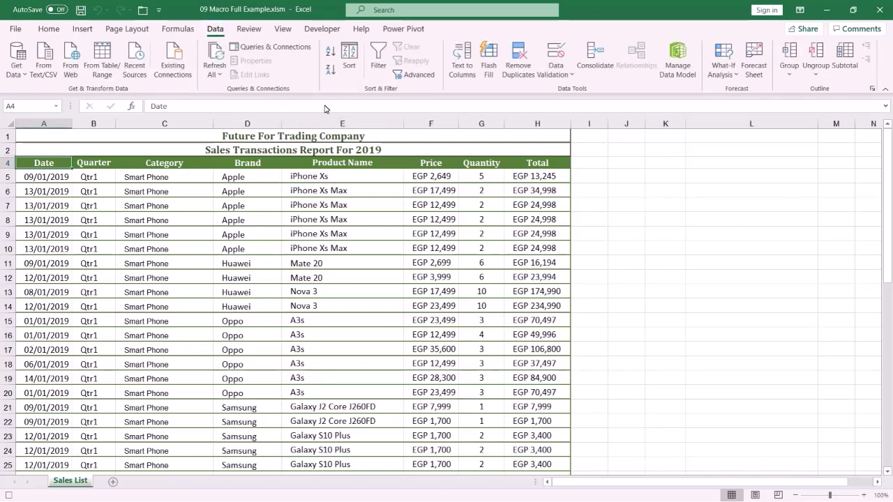
{"action": "left_click", "coordinate": [349, 57]}
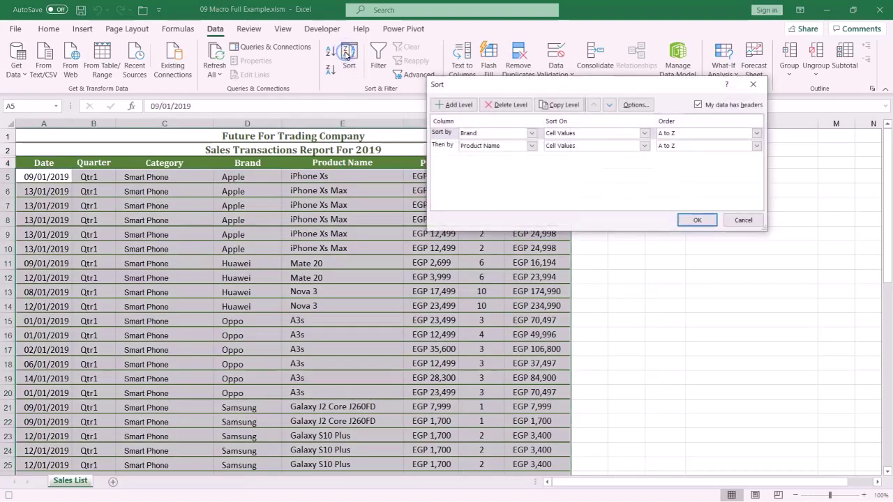
{"action": "left_click_drag", "start_coordinate": [526, 88], "coordinate": [454, 111]}
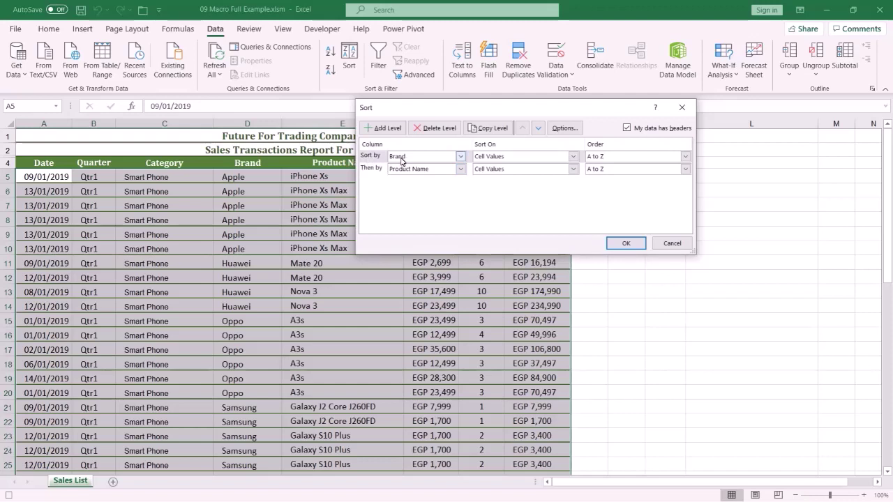
{"action": "left_click", "coordinate": [460, 157]}
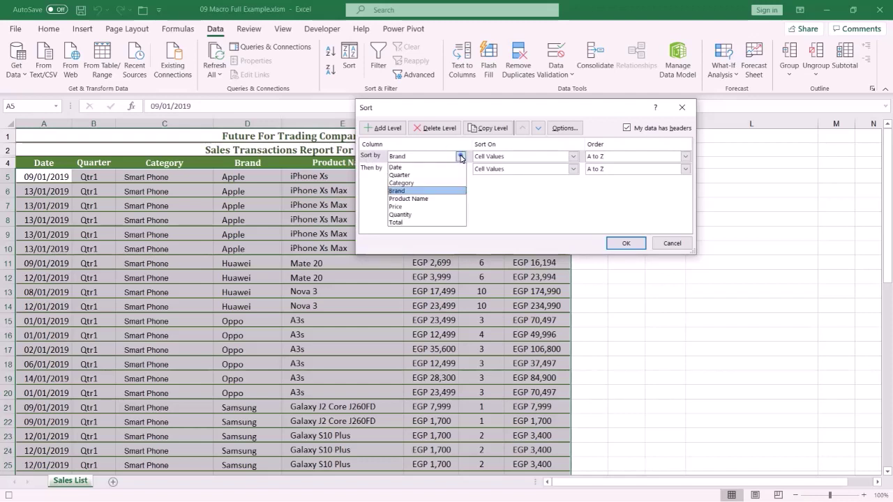
{"action": "left_click", "coordinate": [432, 192]}
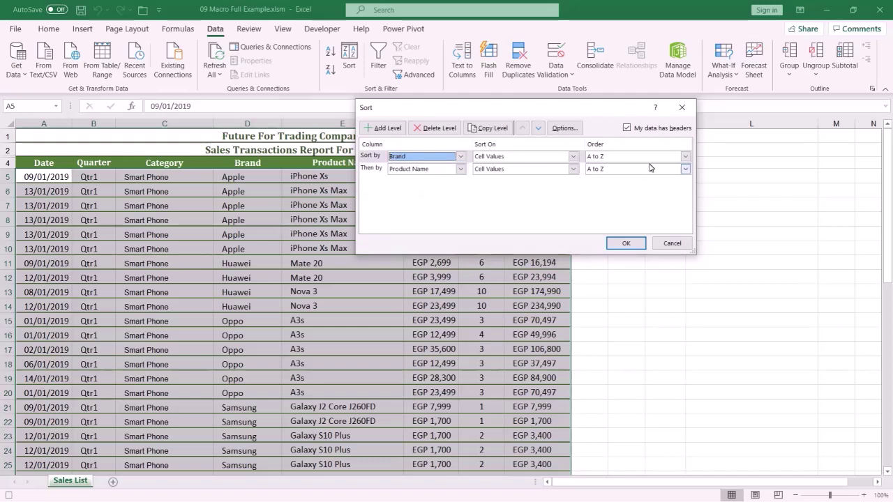
{"action": "left_click", "coordinate": [685, 157]}
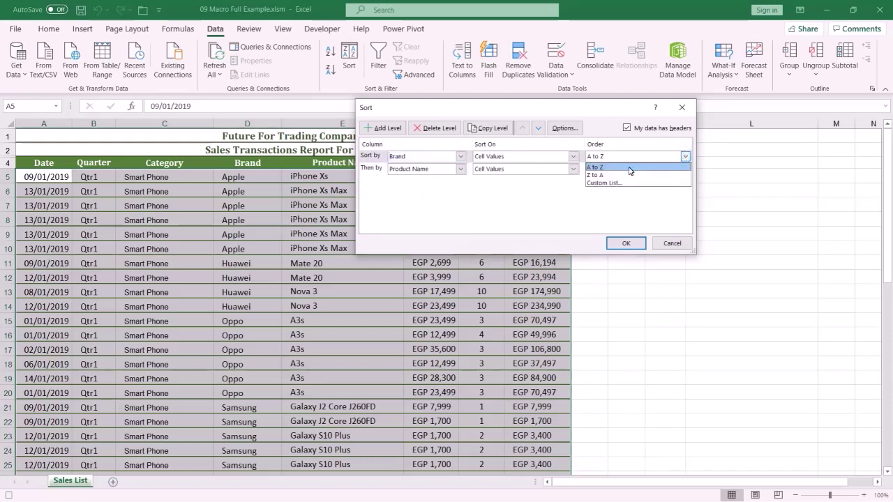
{"action": "left_click", "coordinate": [686, 167]}
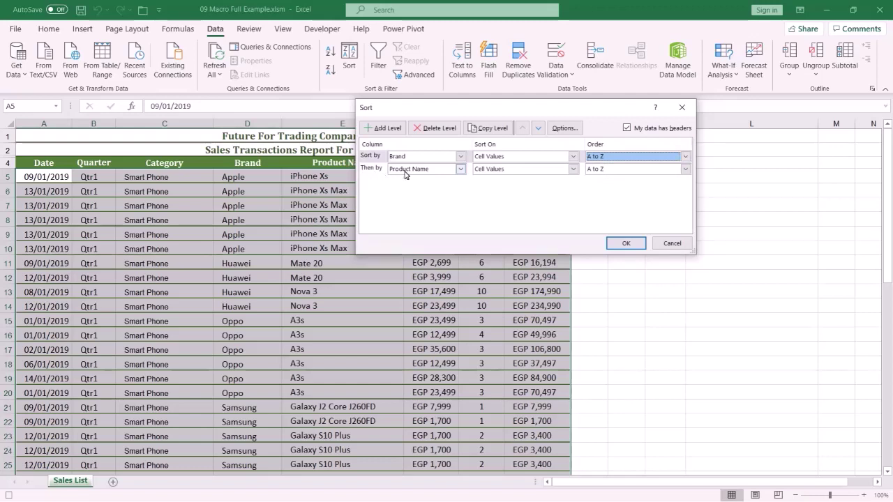
Step: Set the second sort level to Product Name, A to Z, apply the sort and return to header cell A4
{"action": "left_click", "coordinate": [460, 171]}
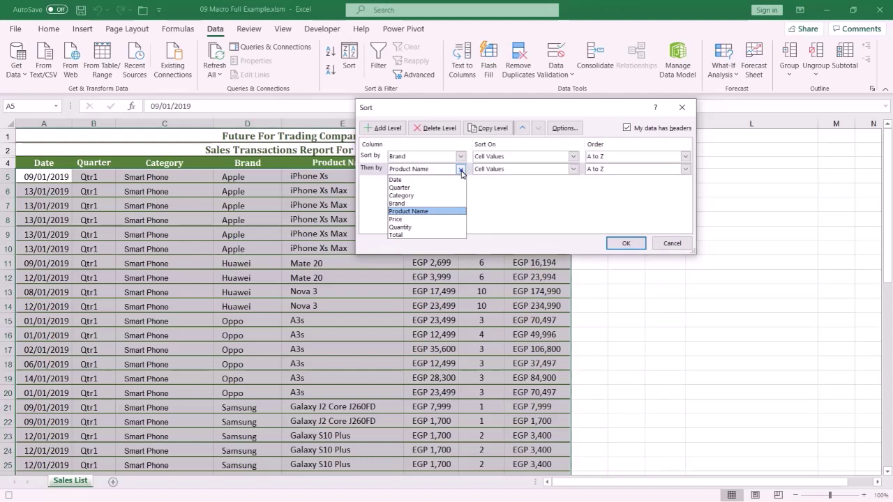
{"action": "left_click", "coordinate": [461, 170]}
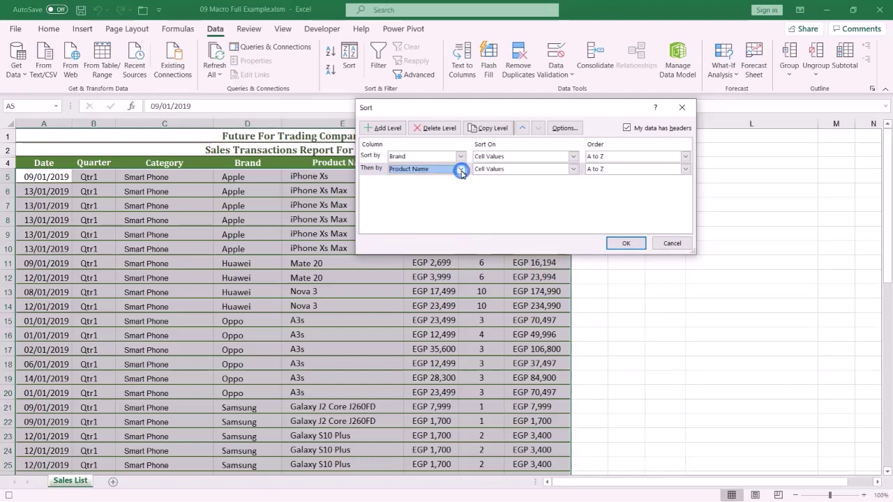
{"action": "left_click", "coordinate": [685, 170]}
{"action": "left_click", "coordinate": [687, 171]}
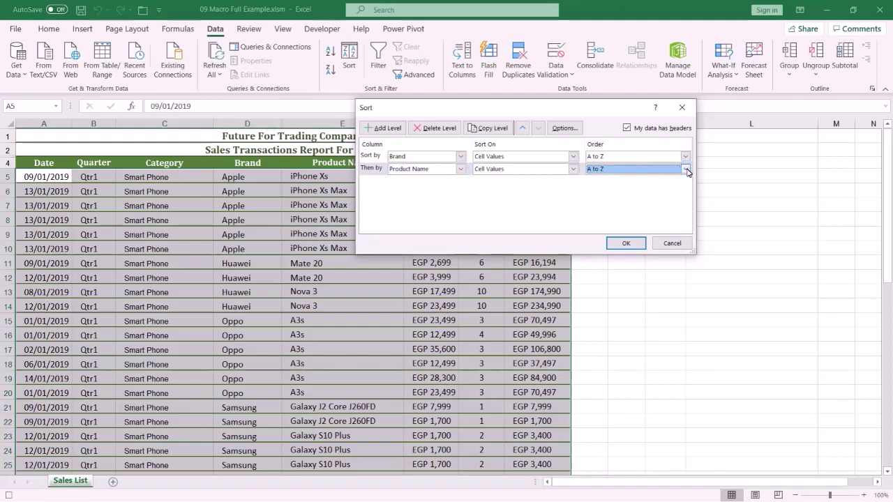
{"action": "left_click", "coordinate": [623, 244]}
{"action": "key", "text": "Up"}
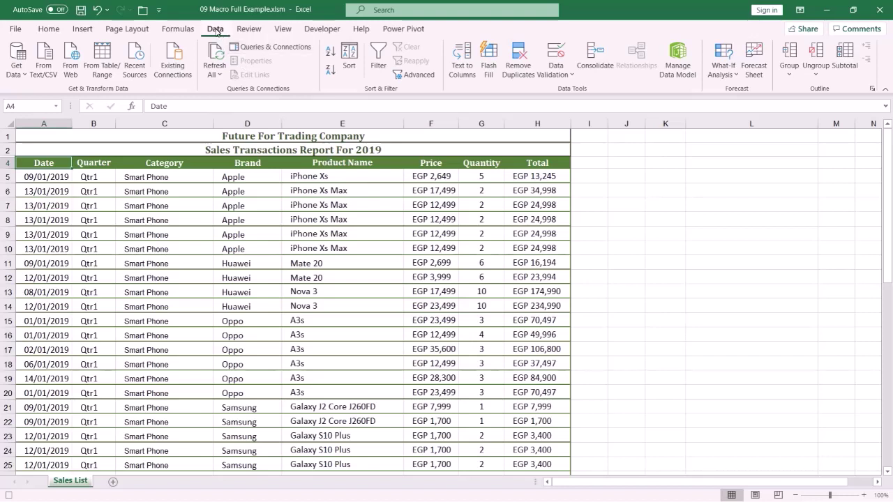
Step: Add subtotals at each change in Brand using Sum on the Total column, with replacing current subtotals enabled
{"action": "left_click", "coordinate": [845, 57]}
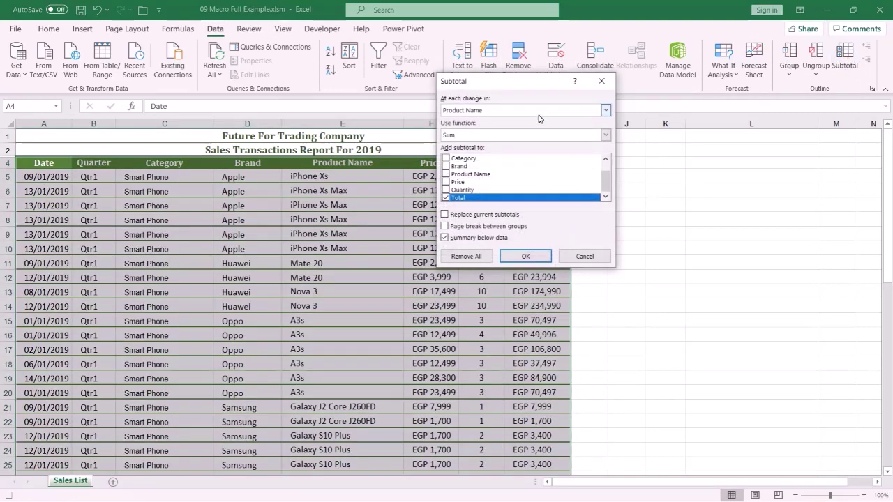
{"action": "left_click_drag", "start_coordinate": [513, 88], "coordinate": [627, 118]}
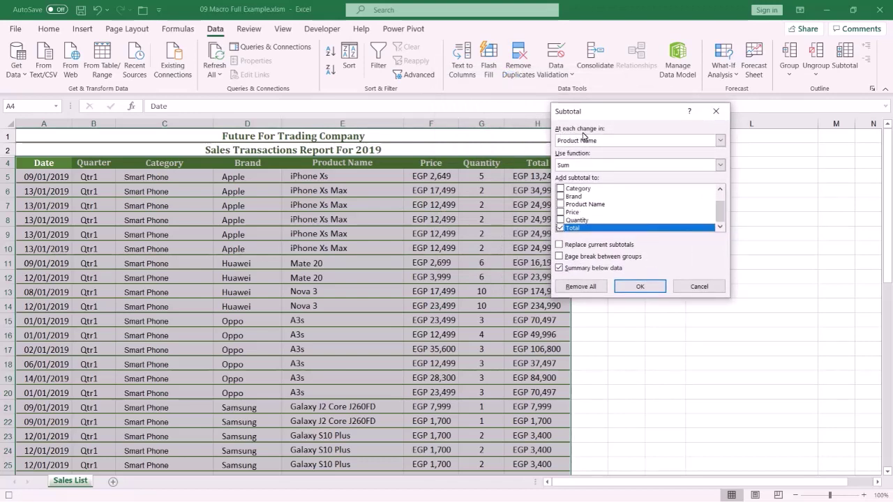
{"action": "left_click", "coordinate": [587, 141]}
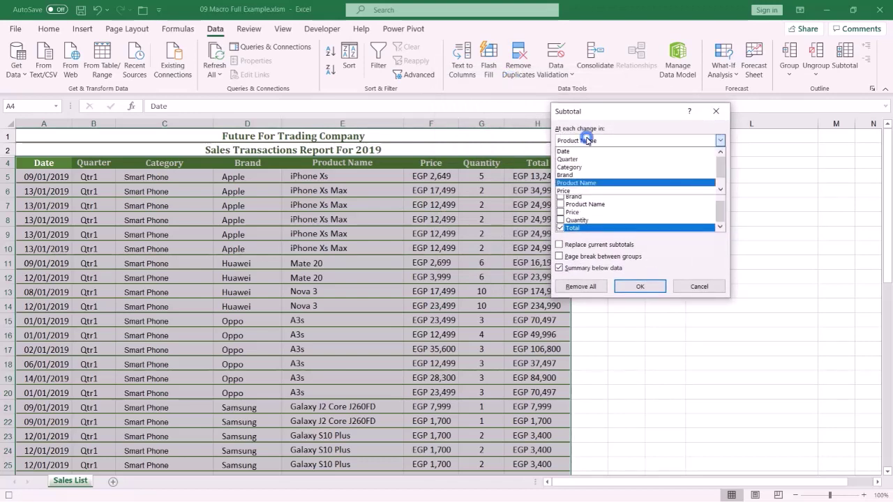
{"action": "left_click", "coordinate": [576, 175]}
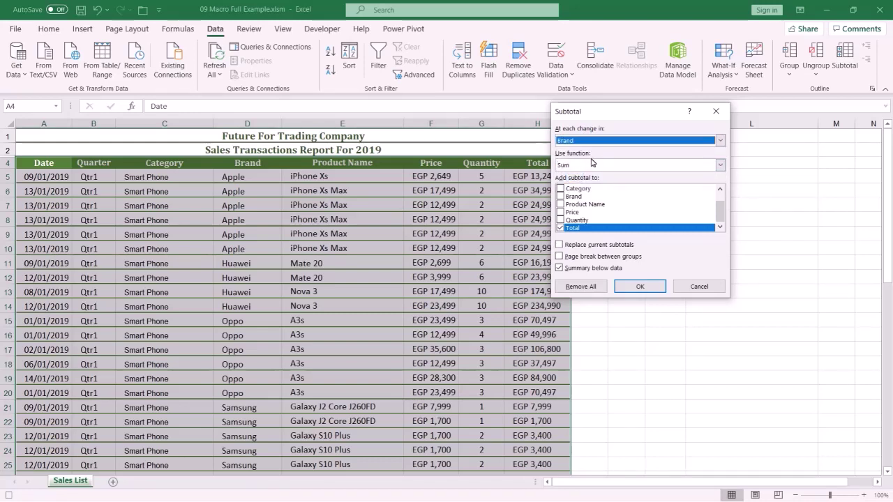
{"action": "left_click", "coordinate": [596, 164]}
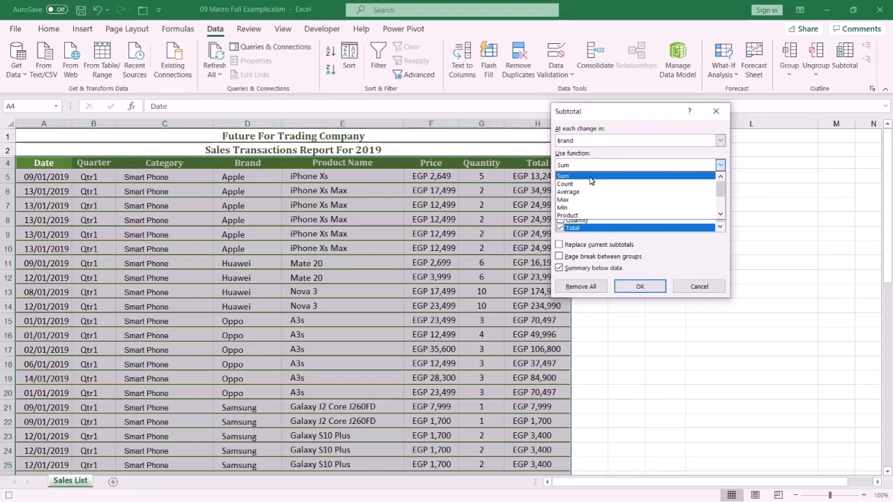
{"action": "left_click", "coordinate": [591, 176]}
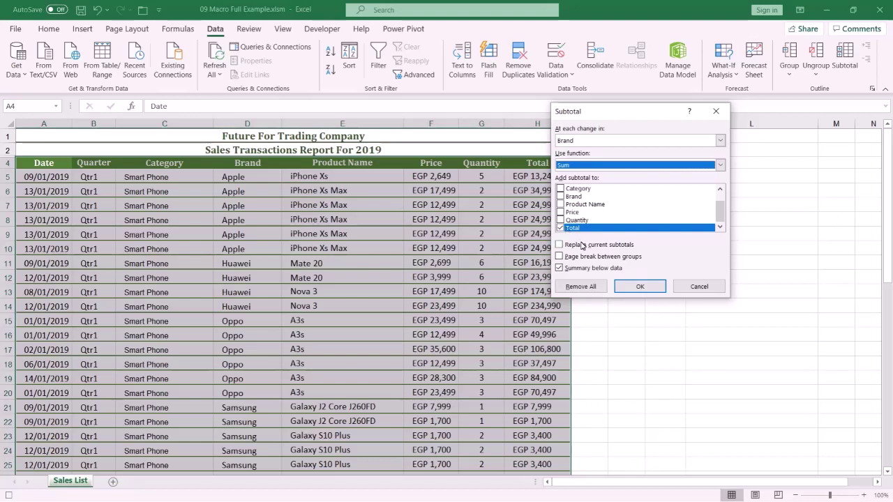
{"action": "left_click", "coordinate": [560, 245]}
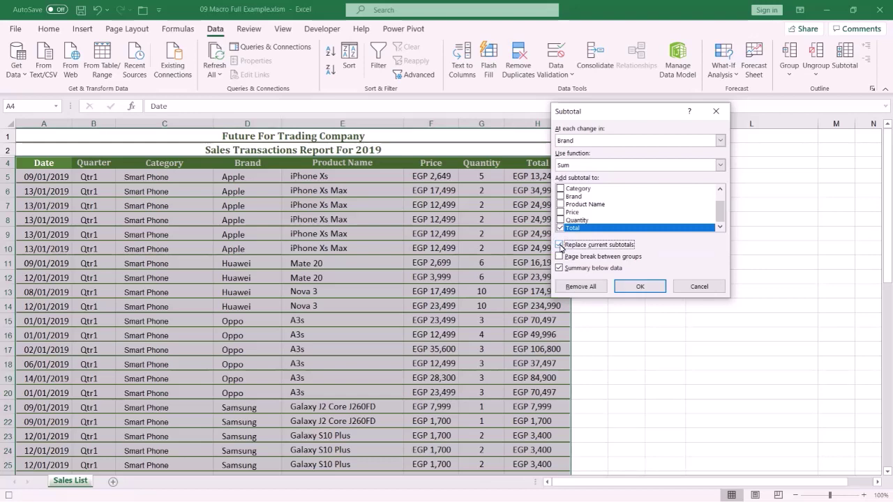
{"action": "left_click", "coordinate": [561, 246]}
{"action": "left_click", "coordinate": [626, 288]}
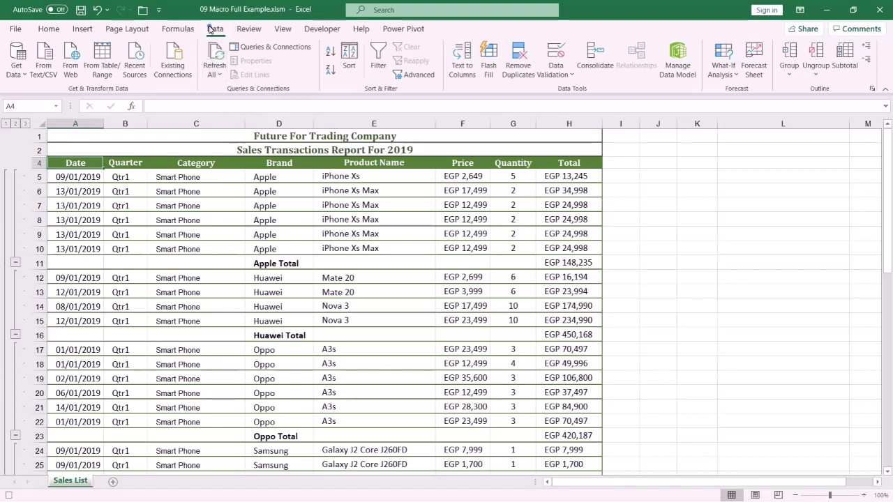
Step: Add nested subtotals at each change in Product Name using Sum on Total, with replacing current subtotals disabled
{"action": "left_click", "coordinate": [850, 56]}
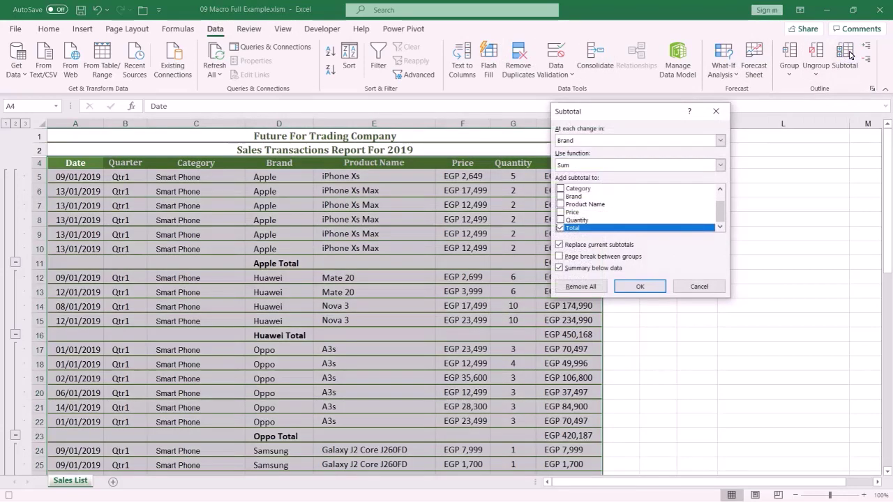
{"action": "left_click_drag", "start_coordinate": [649, 112], "coordinate": [573, 104]}
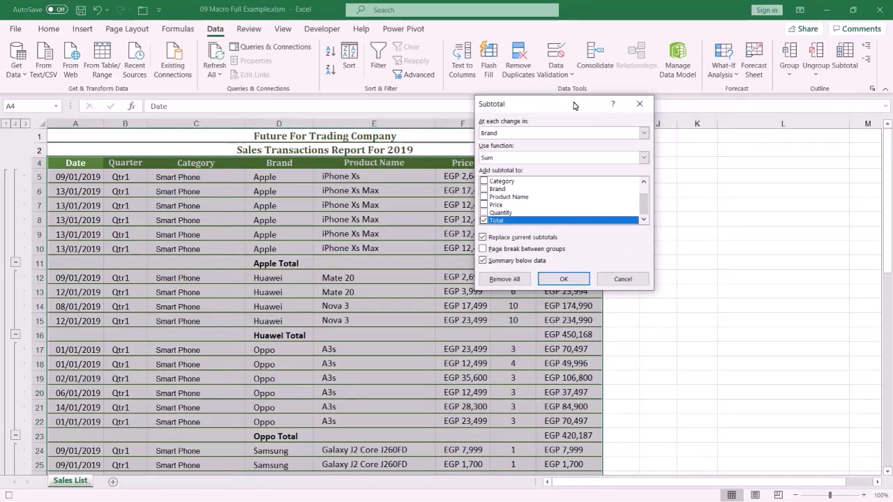
{"action": "left_click", "coordinate": [527, 133]}
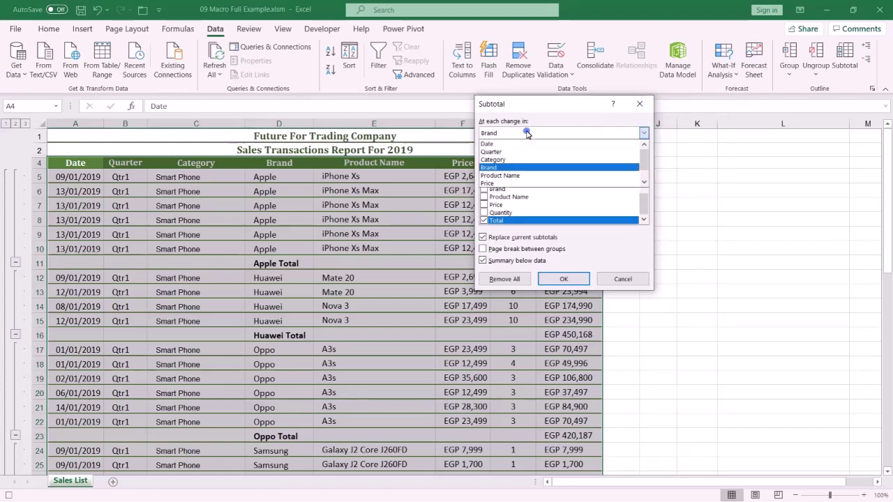
{"action": "left_click", "coordinate": [520, 176]}
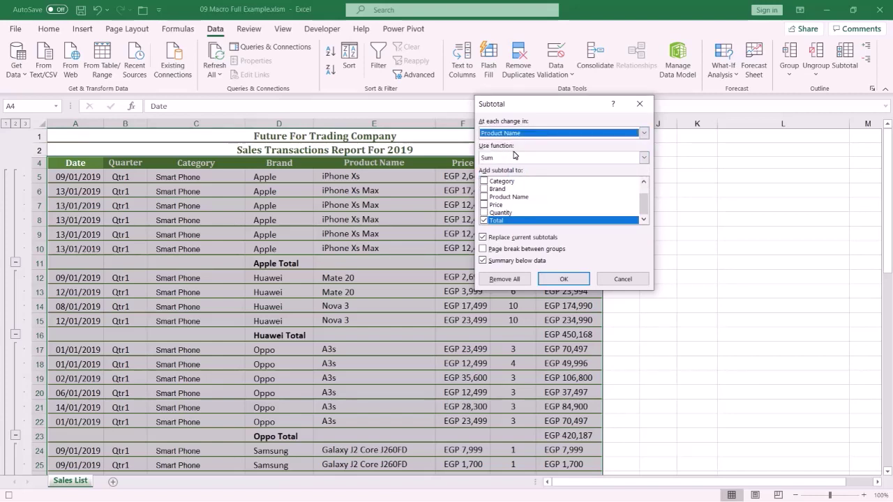
{"action": "left_click", "coordinate": [515, 157]}
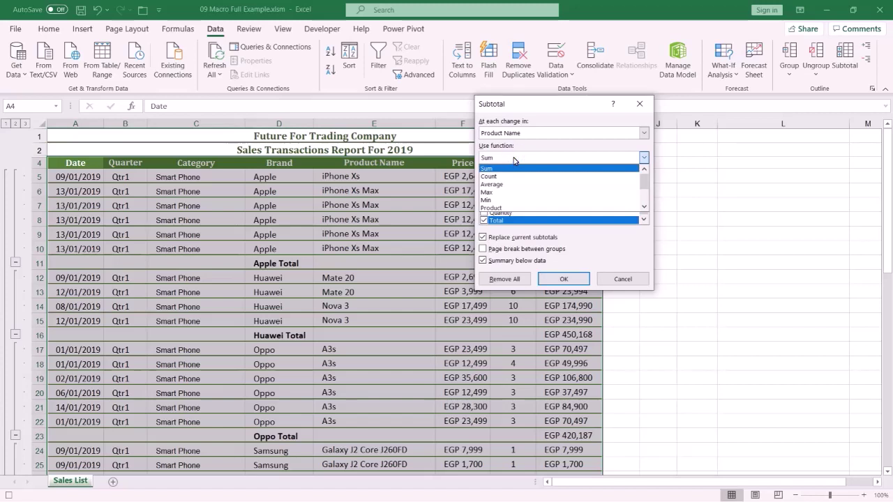
{"action": "left_click", "coordinate": [514, 160]}
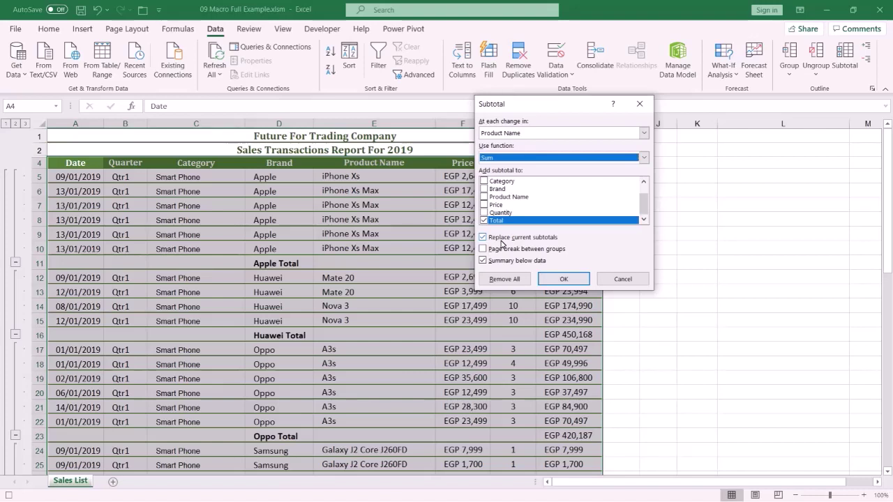
{"action": "left_click", "coordinate": [483, 238]}
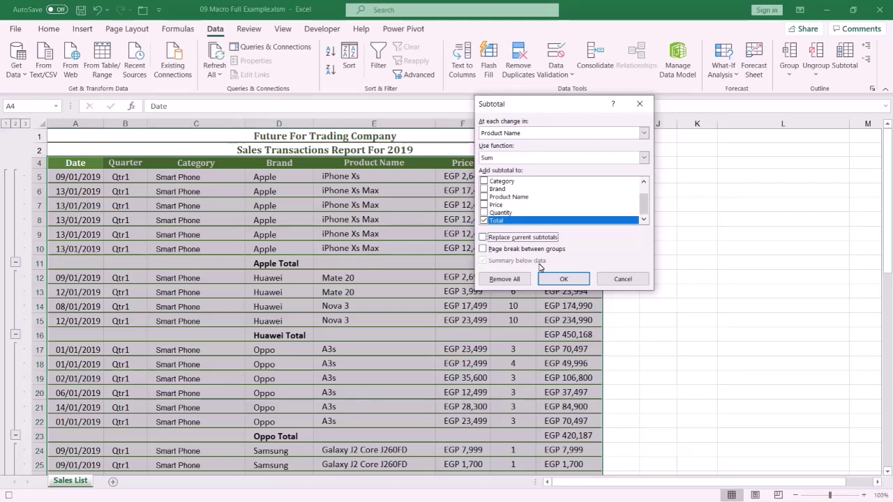
{"action": "left_click", "coordinate": [552, 281]}
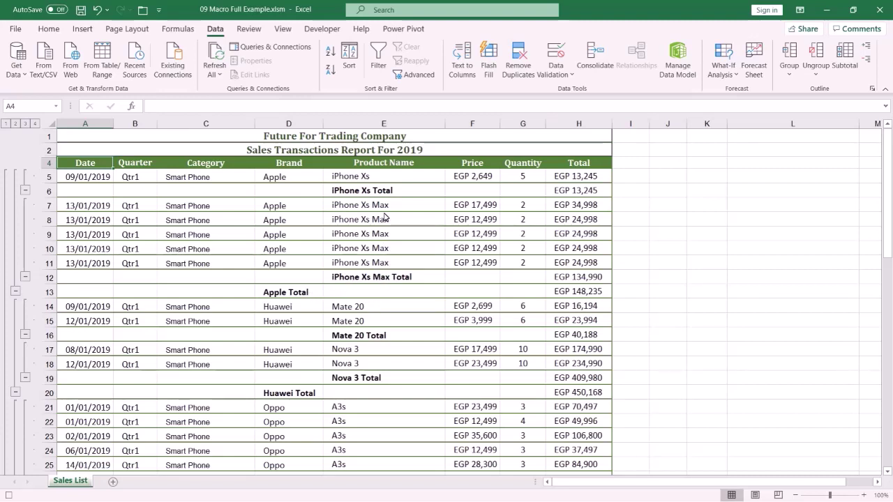
Step: Stop recording the subtotals macro
{"action": "left_click", "coordinate": [321, 32]}
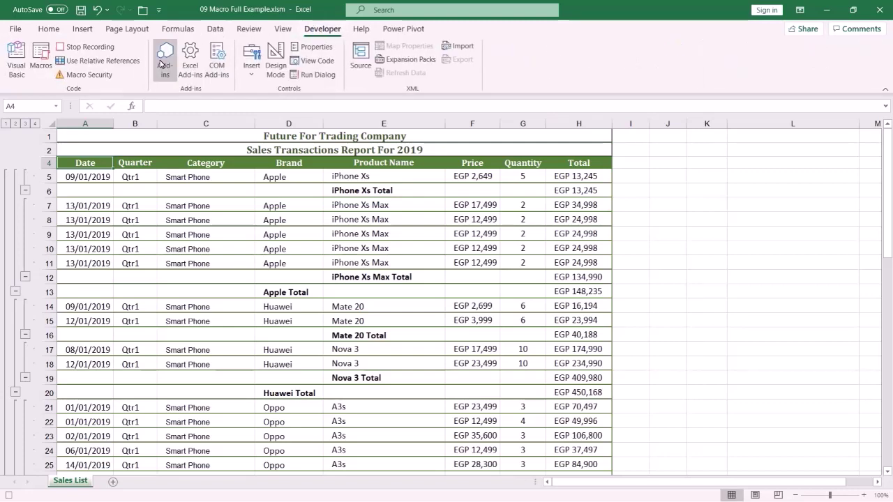
{"action": "left_click", "coordinate": [93, 46]}
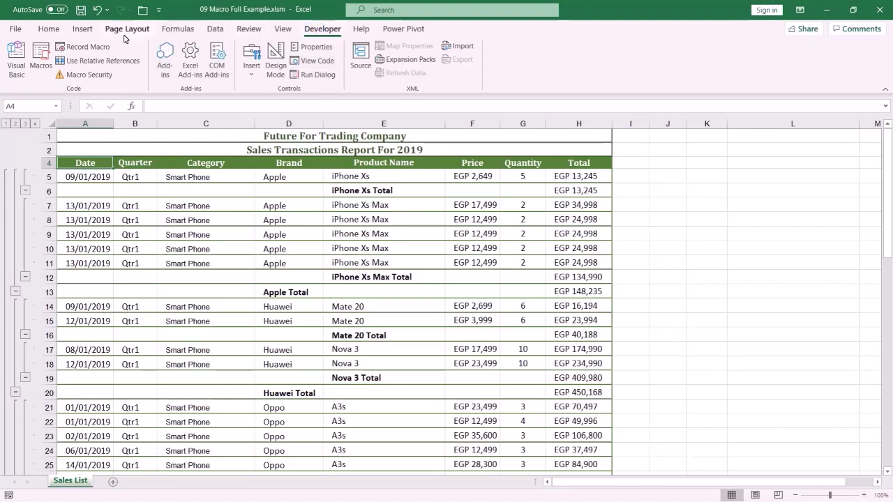
Step: Start recording a new macro named ProductSubtotals, stored in this workbook
{"action": "left_click", "coordinate": [85, 47]}
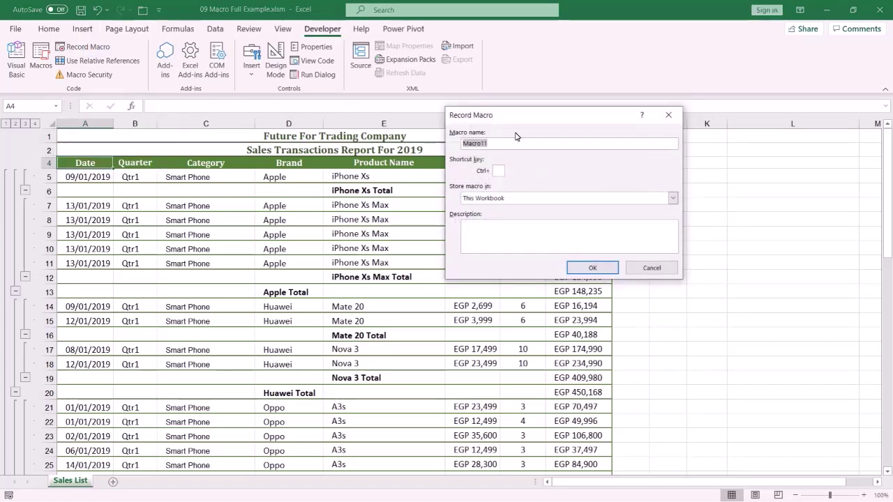
{"action": "type", "text": "ProductSubtotals"}
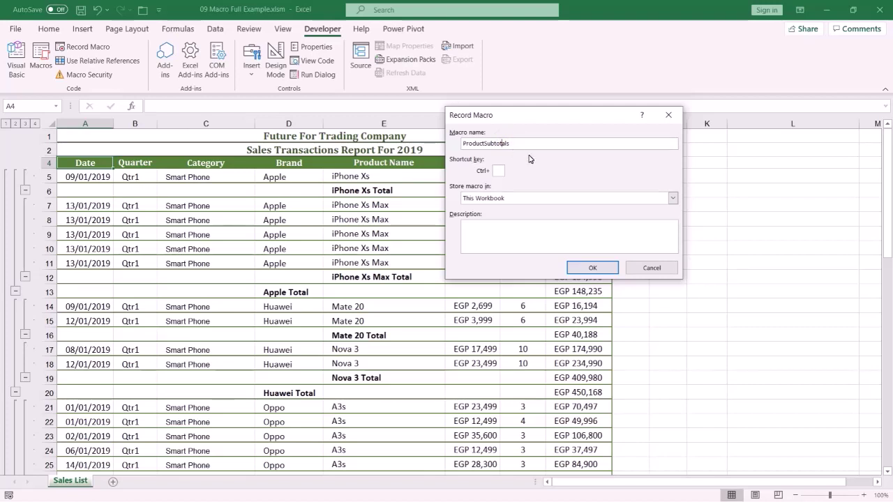
{"action": "left_click", "coordinate": [585, 270]}
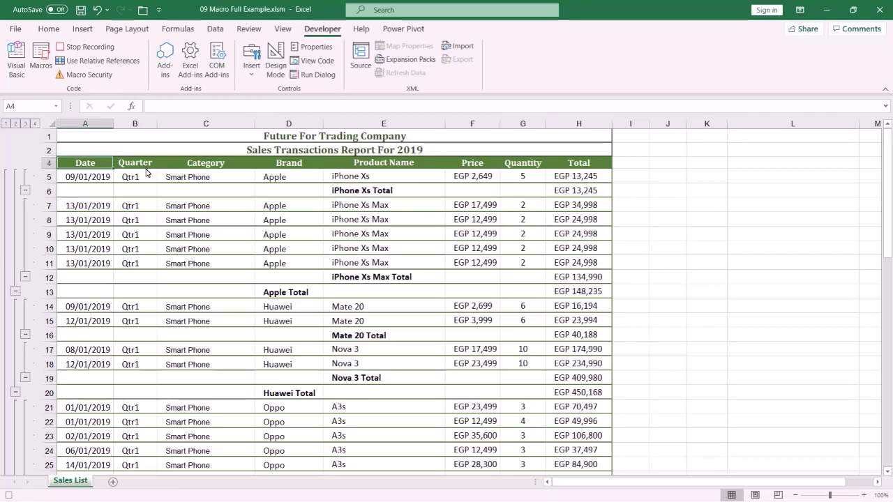
Step: From header cell A4, remove all existing subtotals from the sales list
{"action": "left_click", "coordinate": [100, 164]}
{"action": "left_click", "coordinate": [216, 29]}
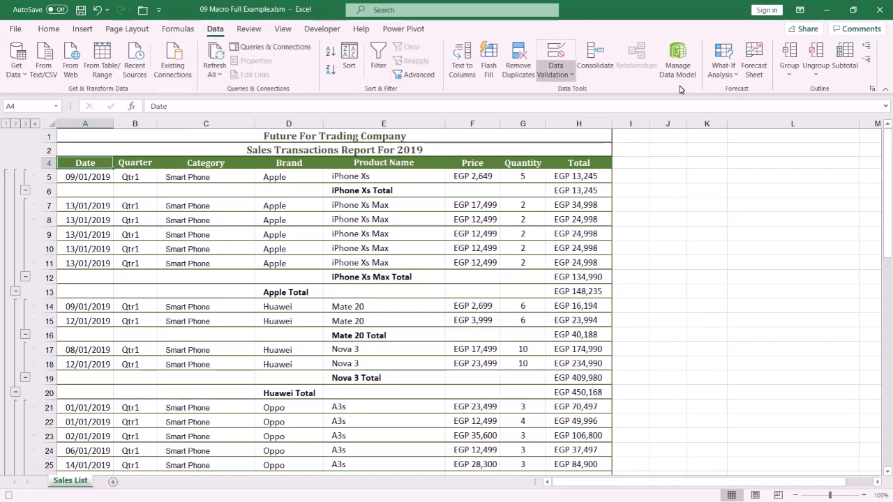
{"action": "left_click", "coordinate": [846, 58]}
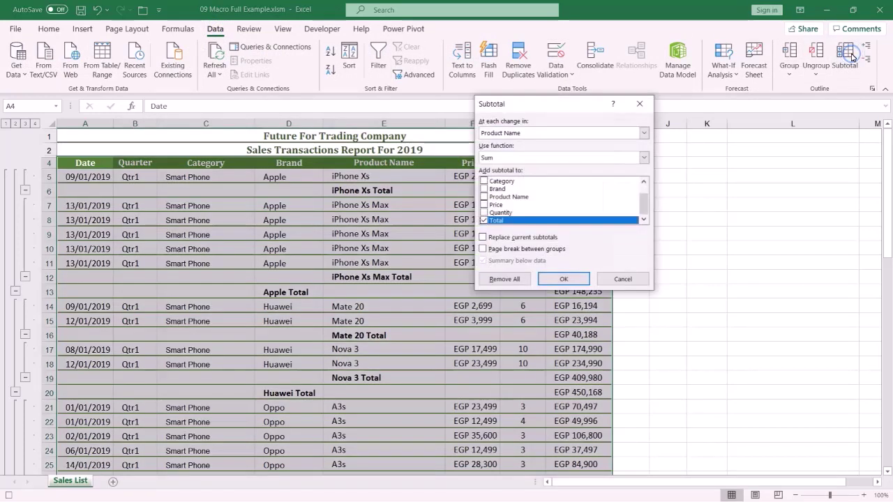
{"action": "left_click", "coordinate": [508, 281]}
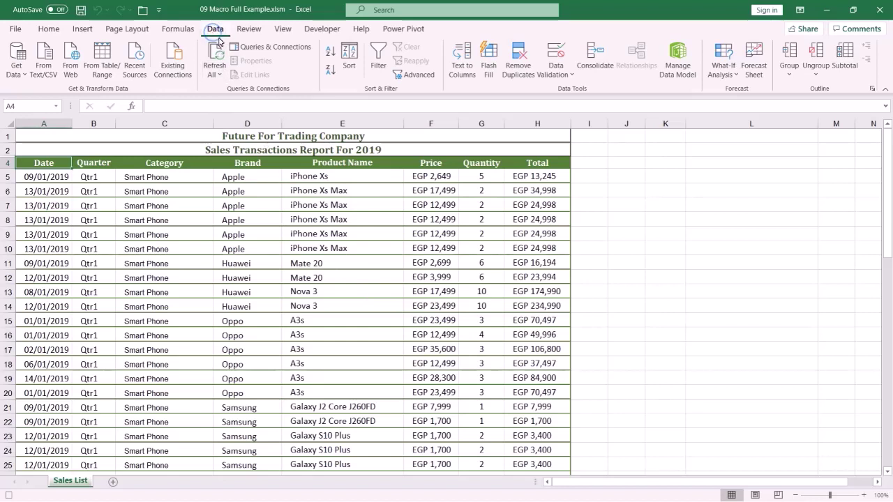
Step: Sort the sales list by Product Name only, A to Z, deleting the second sort level
{"action": "left_click", "coordinate": [348, 60]}
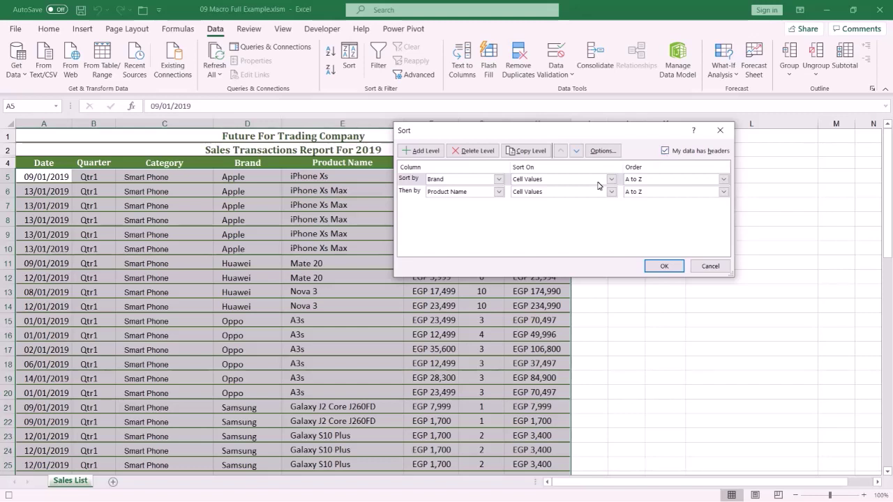
{"action": "left_click", "coordinate": [499, 180]}
{"action": "left_click", "coordinate": [462, 222]}
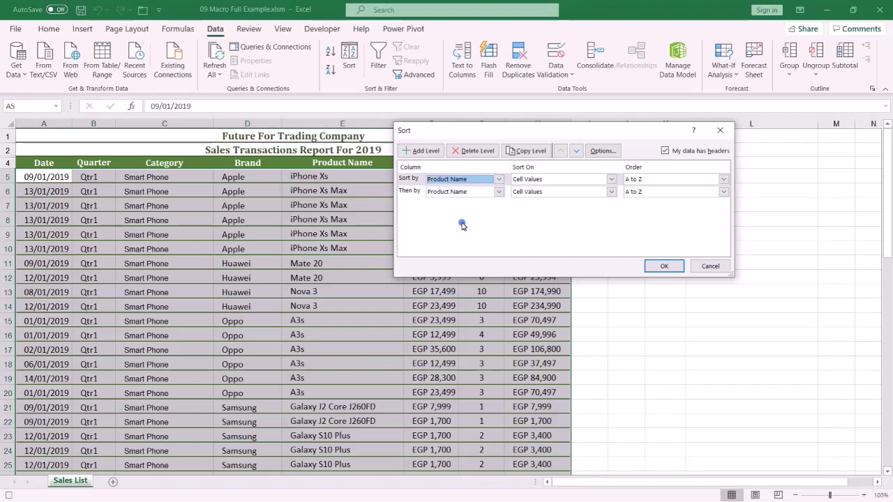
{"action": "left_click", "coordinate": [723, 180]}
{"action": "left_click", "coordinate": [723, 180]}
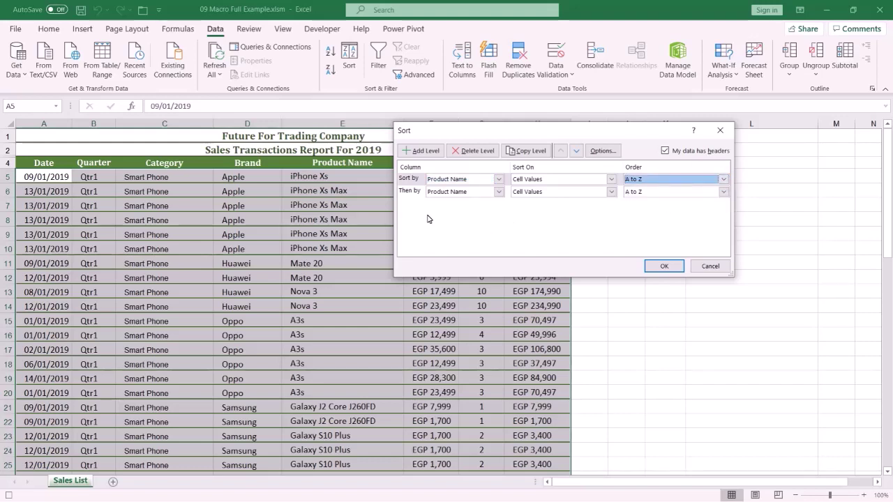
{"action": "left_click", "coordinate": [415, 193]}
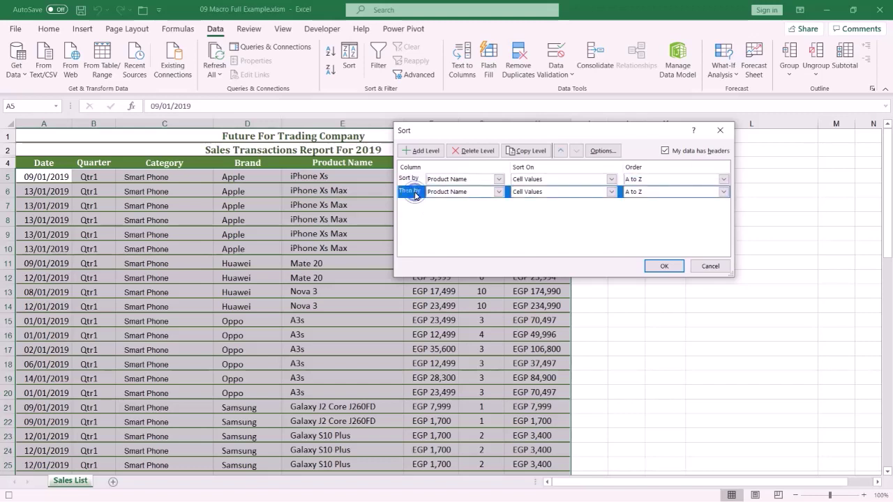
{"action": "left_click", "coordinate": [476, 151]}
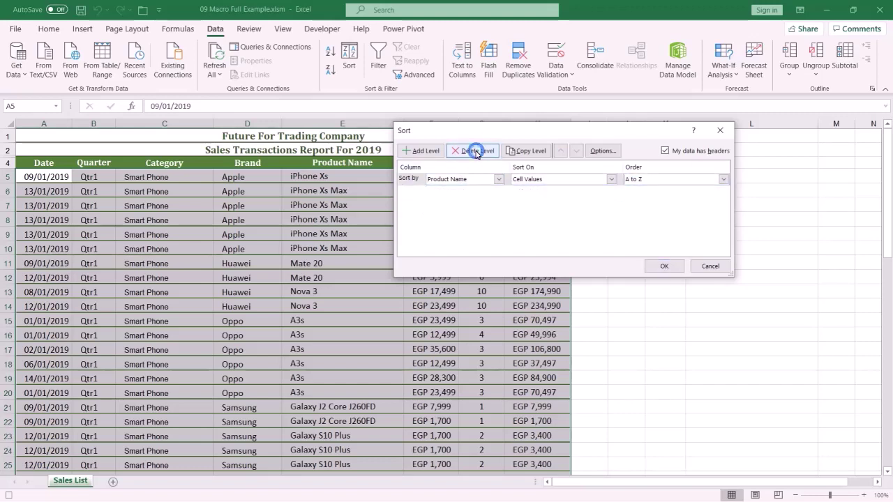
{"action": "left_click", "coordinate": [665, 269]}
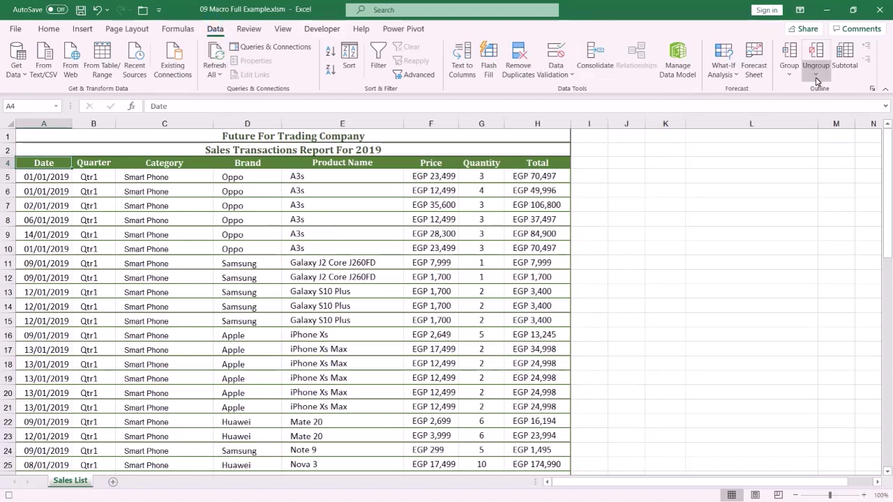
Step: Add subtotals at each change in Product Name using Sum on Total, with replacing current subtotals enabled and summary below data disabled
{"action": "left_click", "coordinate": [847, 59]}
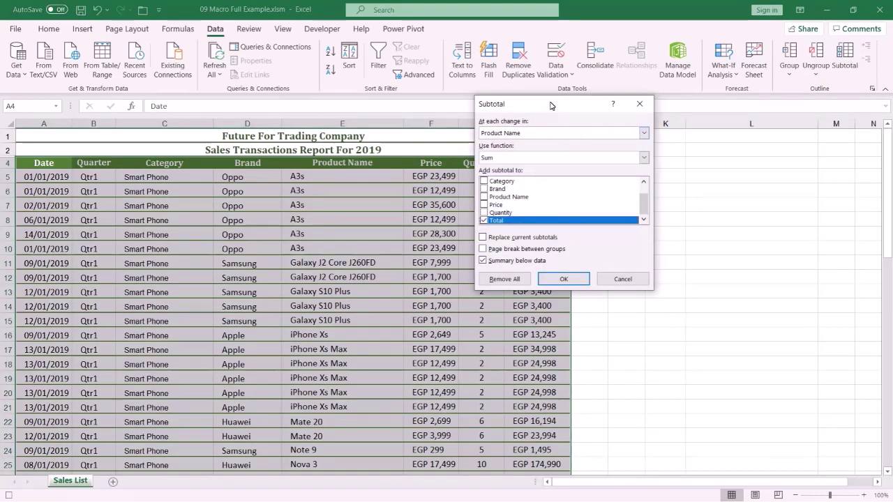
{"action": "left_click", "coordinate": [516, 133]}
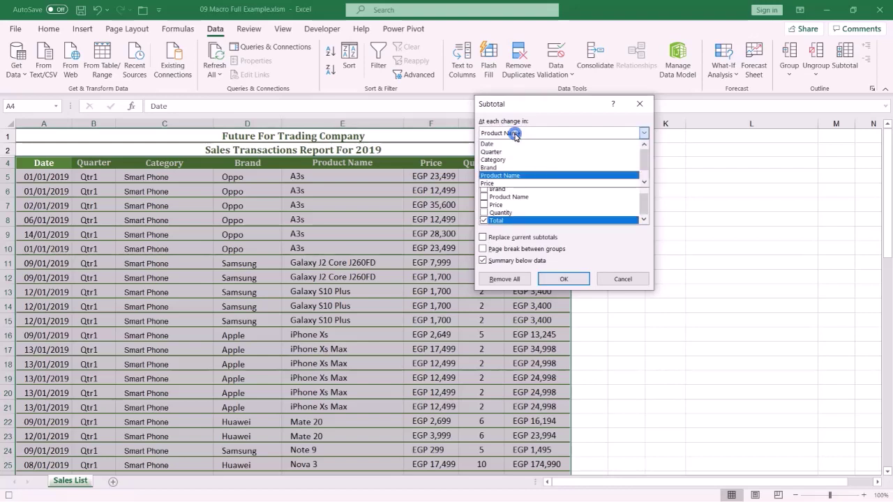
{"action": "left_click", "coordinate": [515, 134]}
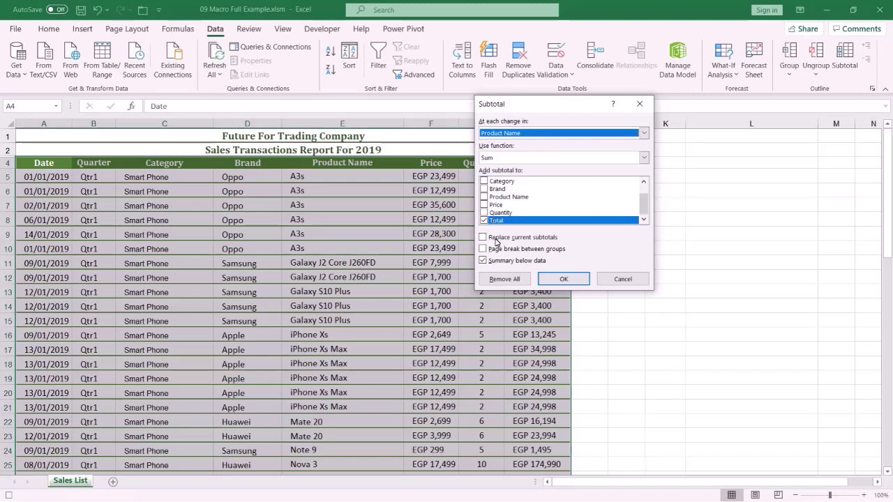
{"action": "left_click", "coordinate": [483, 238]}
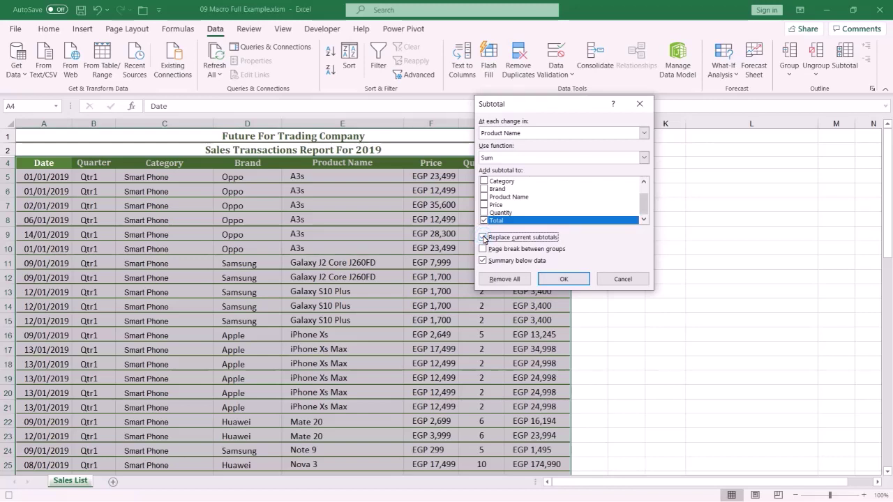
{"action": "left_click", "coordinate": [484, 238]}
{"action": "left_click", "coordinate": [483, 264]}
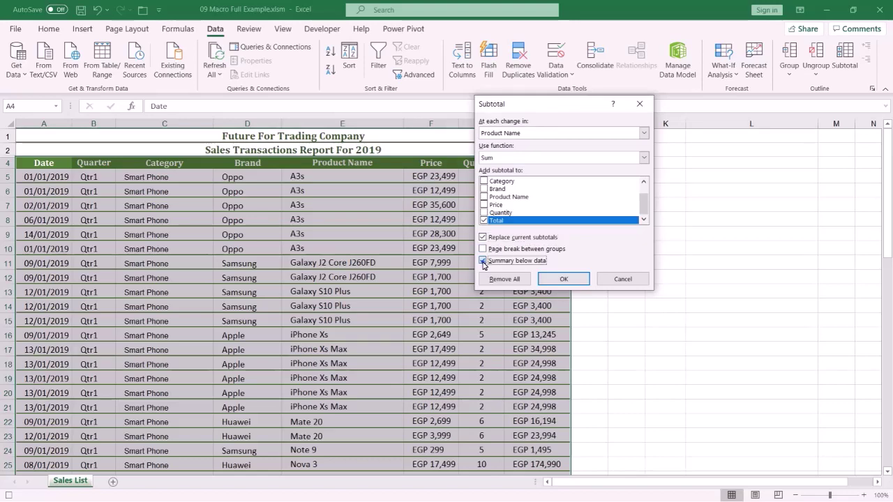
{"action": "left_click", "coordinate": [557, 279]}
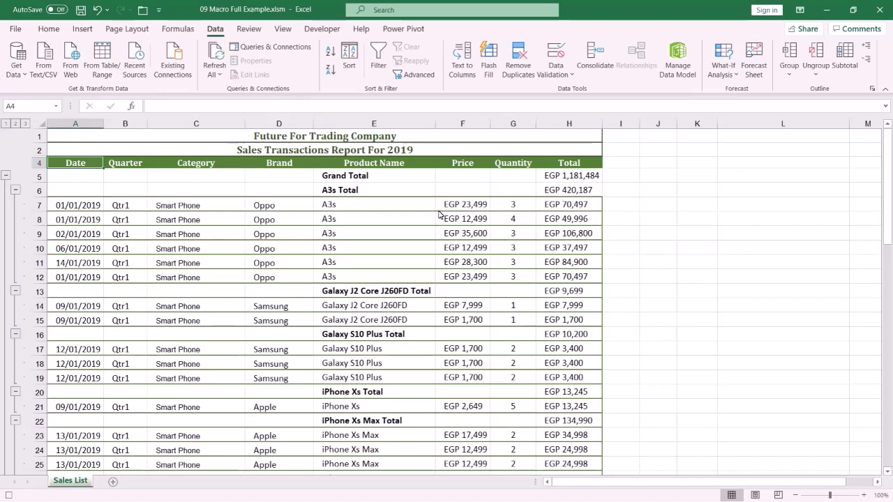
Step: Stop recording the product subtotals macro and start recording a new one named RemoveMacro in this workbook
{"action": "left_click", "coordinate": [323, 30]}
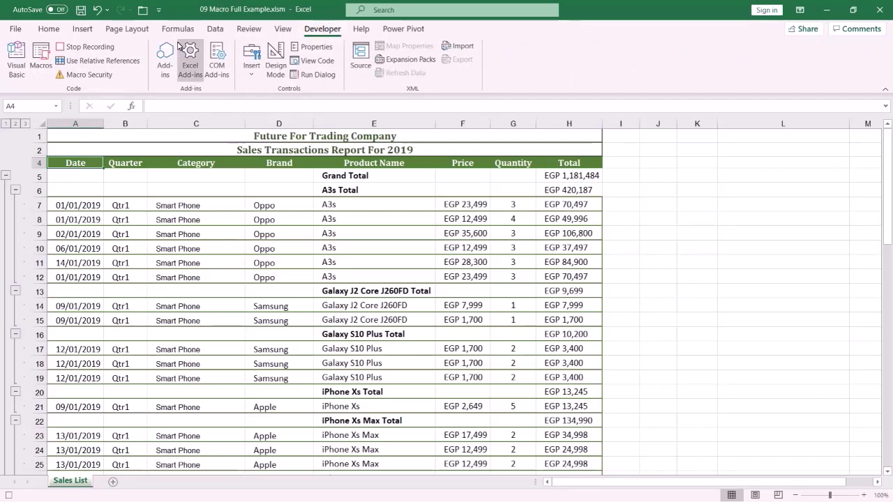
{"action": "left_click", "coordinate": [98, 47]}
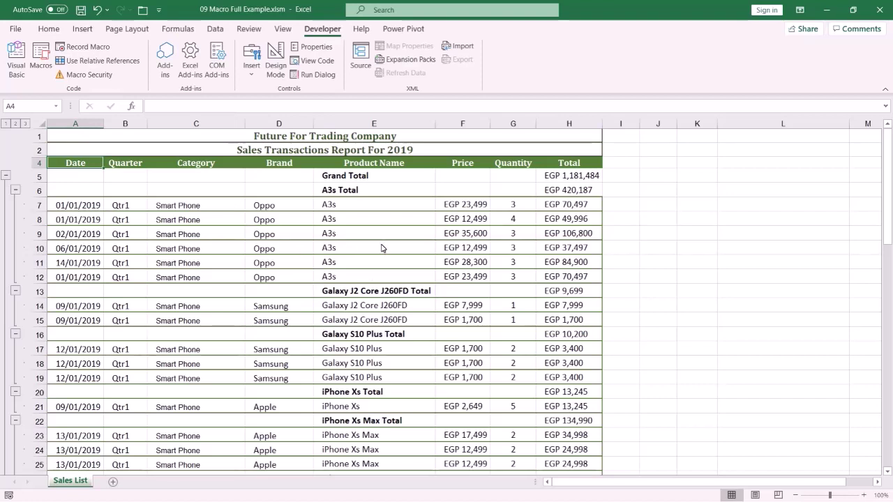
{"action": "left_click", "coordinate": [94, 52]}
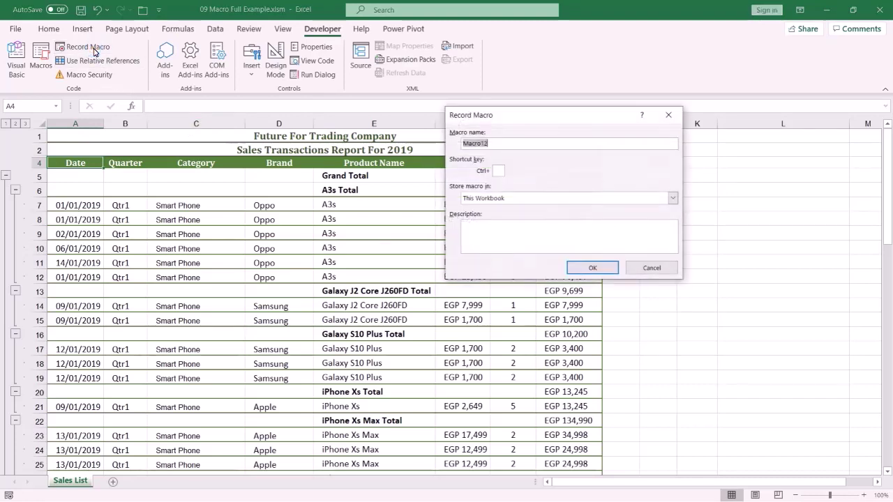
{"action": "type", "text": "RemoveMacro"}
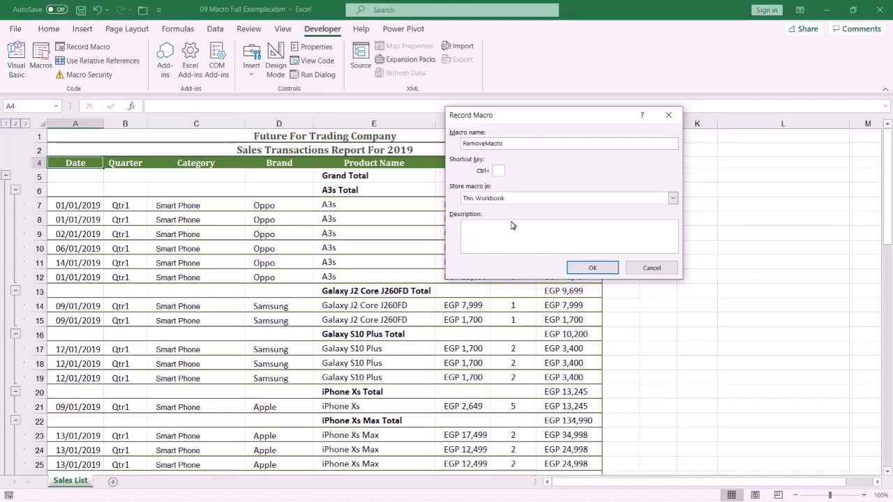
{"action": "left_click", "coordinate": [591, 268]}
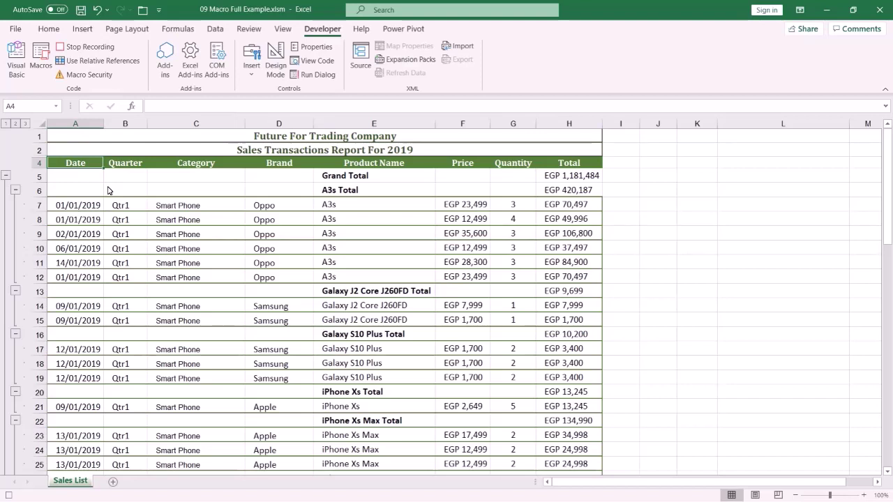
Step: Remove all subtotals from the list starting at header cell A4, then stop recording the macro
{"action": "left_click", "coordinate": [78, 166]}
{"action": "left_click", "coordinate": [215, 31]}
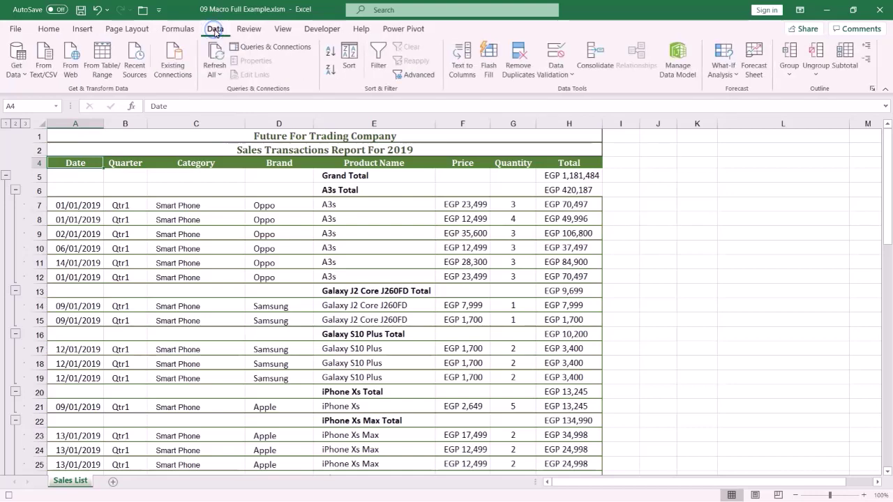
{"action": "left_click", "coordinate": [844, 58]}
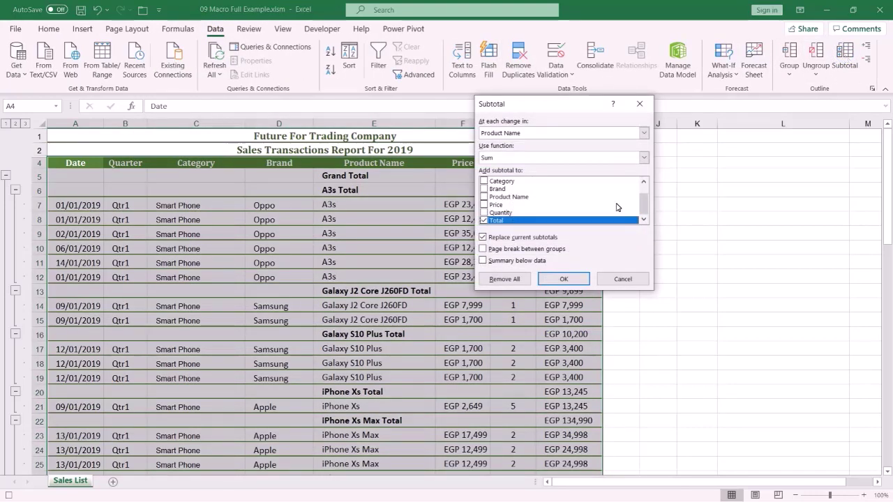
{"action": "left_click", "coordinate": [511, 280]}
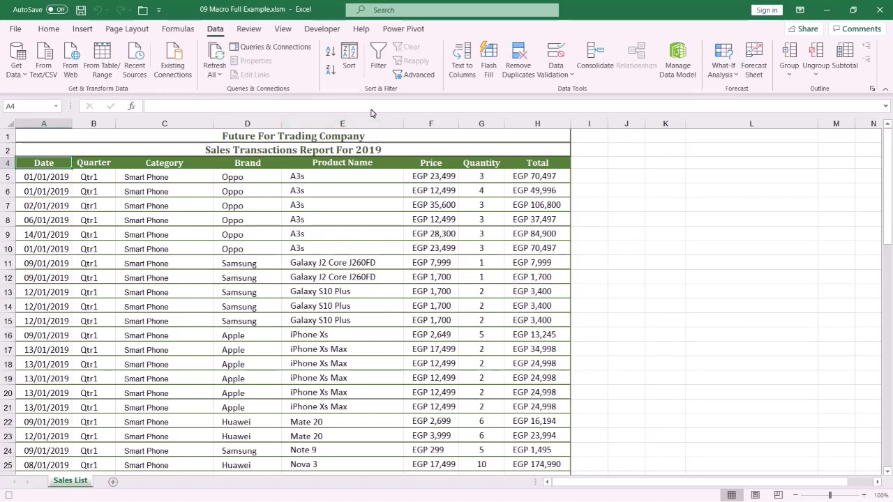
{"action": "left_click", "coordinate": [322, 31]}
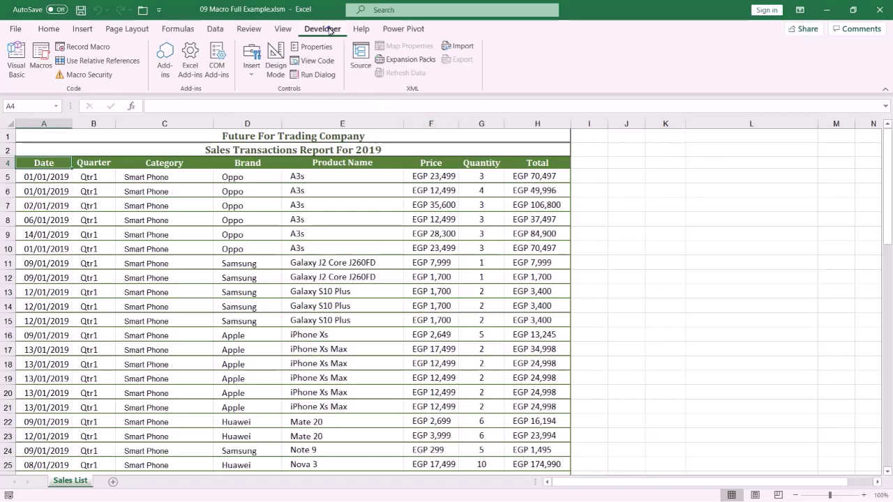
Step: Insert a form control button around cell K4 beside the table and assign it the BrandAndProductSubtotals macro
{"action": "left_click", "coordinate": [250, 77]}
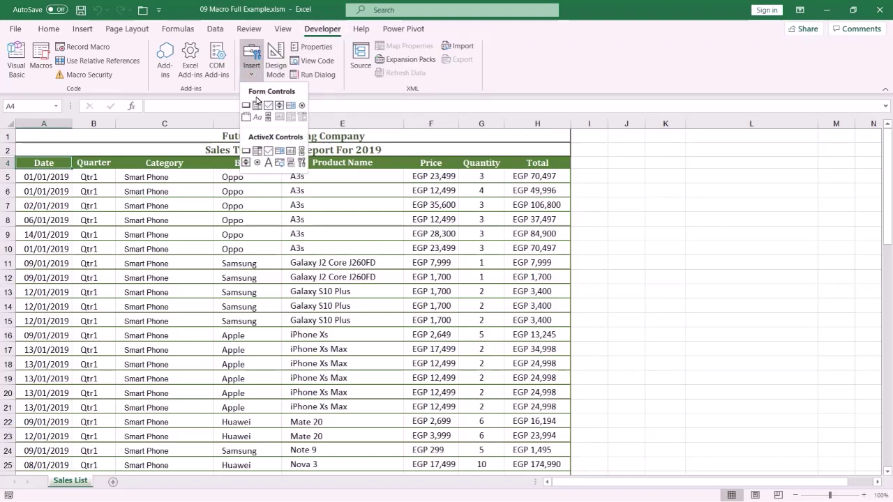
{"action": "left_click", "coordinate": [246, 105]}
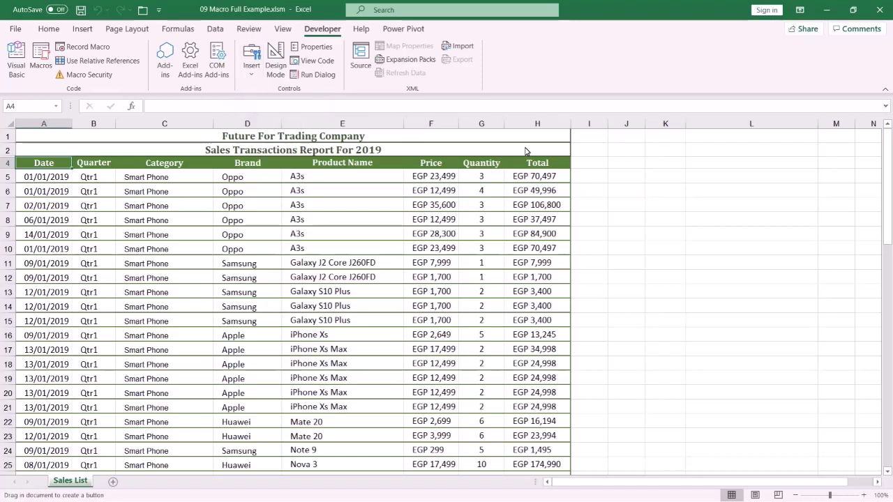
{"action": "left_click", "coordinate": [649, 164]}
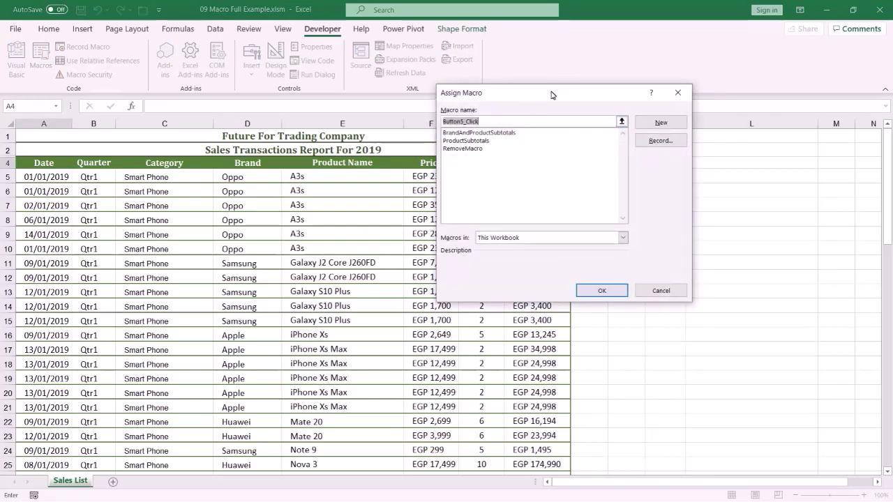
{"action": "left_click", "coordinate": [506, 134]}
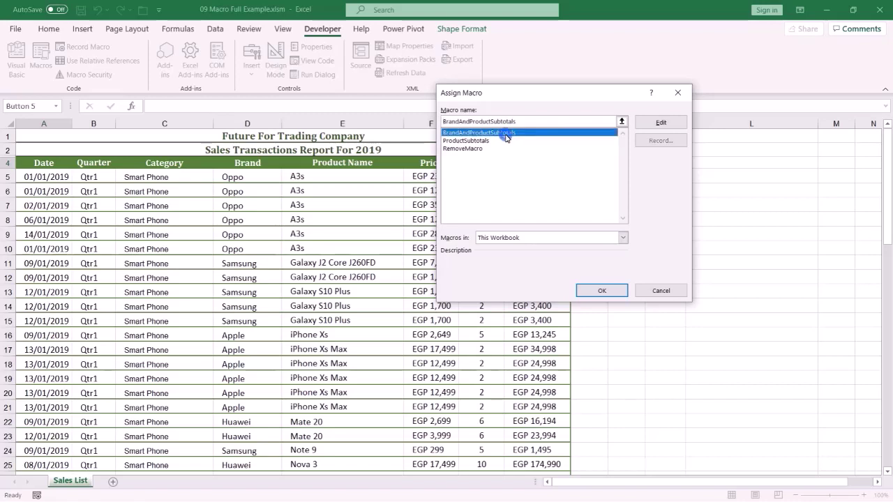
{"action": "left_click", "coordinate": [596, 290]}
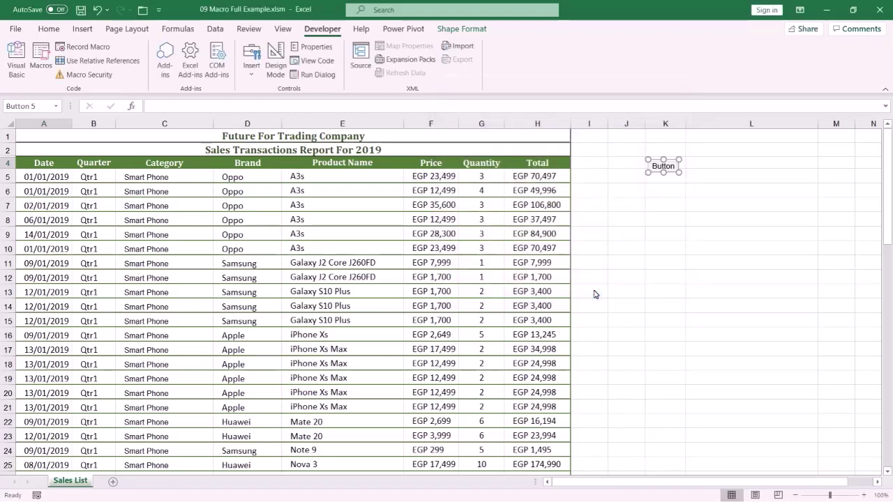
Step: Replace the new button's caption with "Brand And Products Totals"
{"action": "right_click", "coordinate": [676, 174]}
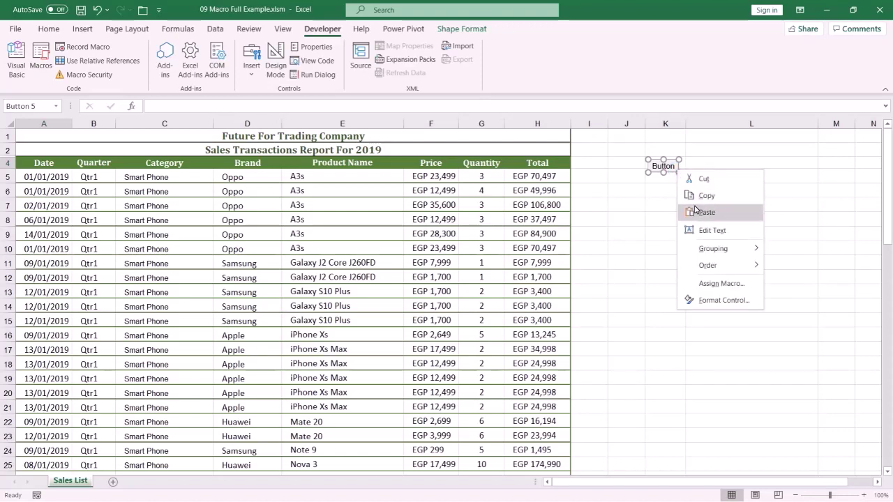
{"action": "left_click", "coordinate": [704, 233]}
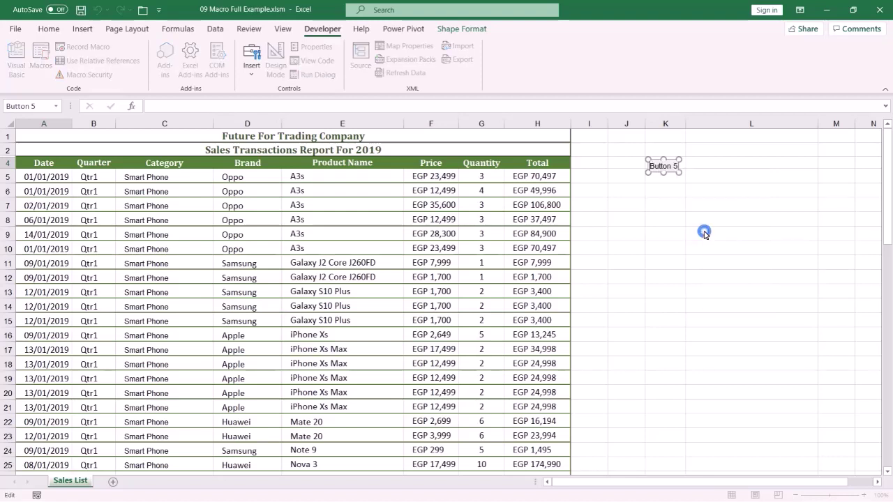
{"action": "key", "text": "Delete"}
{"action": "key", "text": "Delete"}
{"action": "key", "text": "Delete"}
{"action": "key", "text": "Delete"}
{"action": "key", "text": "Delete"}
{"action": "key", "text": "Delete"}
{"action": "key", "text": "Delete"}
{"action": "key", "text": "Delete"}
{"action": "type", "text": "Brand"}
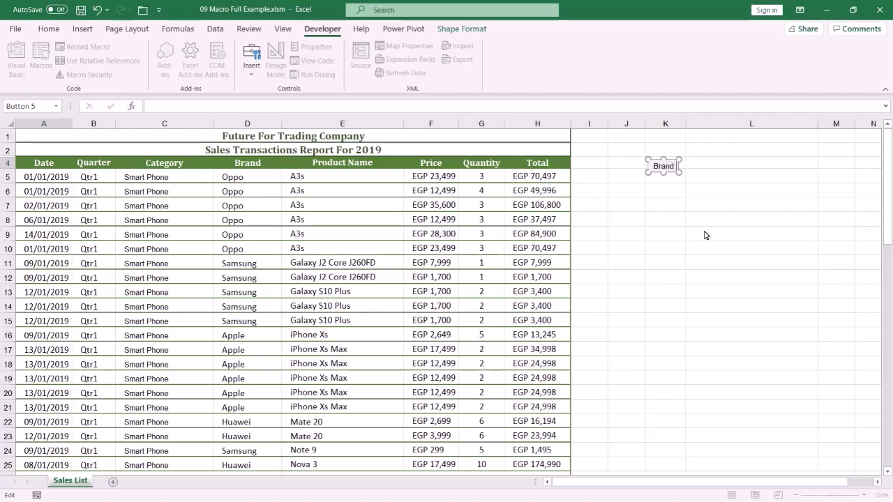
{"action": "type", "text": " And"}
{"action": "type", "text": " Pro"}
{"action": "type", "text": "ducts"}
{"action": "type", "text": " Totals"}
Step: Enlarge the button to extend from cell K4 to about the middle of cell L5, fitting its caption on one line
{"action": "left_click_drag", "start_coordinate": [678, 175], "coordinate": [766, 183]}
{"action": "left_click_drag", "start_coordinate": [766, 182], "coordinate": [766, 182]}
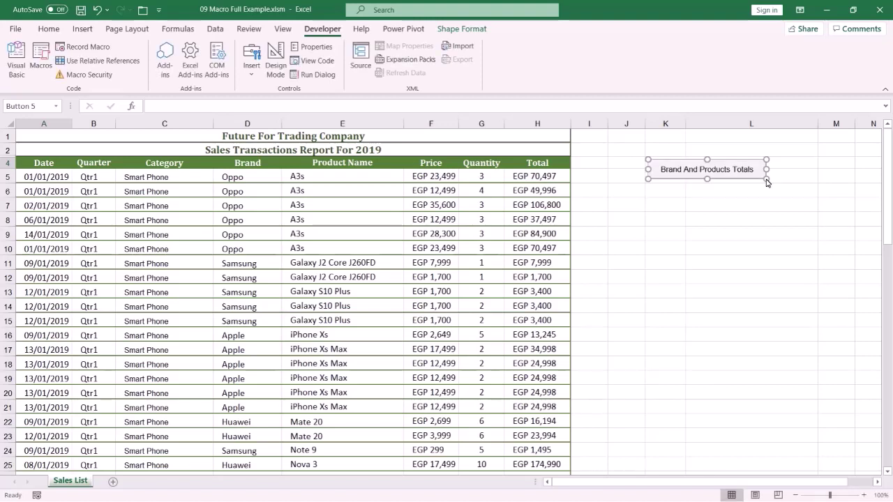
{"action": "left_click", "coordinate": [760, 238]}
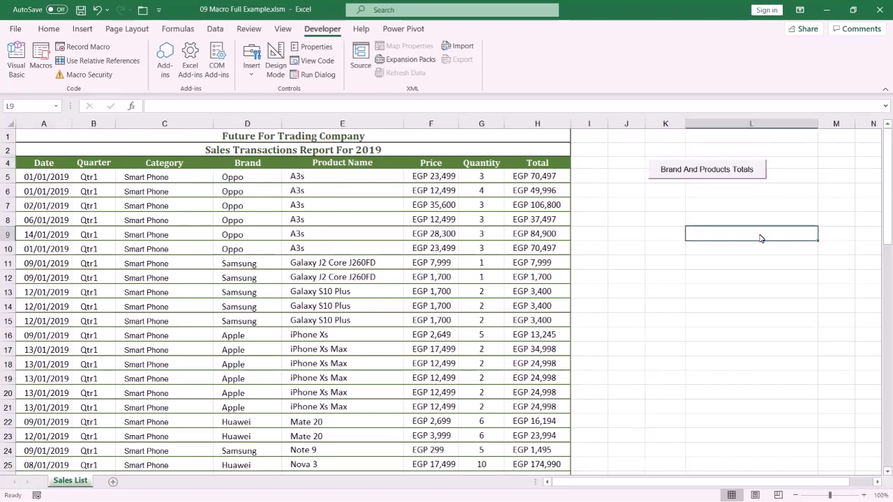
Step: Set the Brand And Products Totals button's object positioning to "Don't move or size with cells"
{"action": "left_click", "coordinate": [734, 170]}
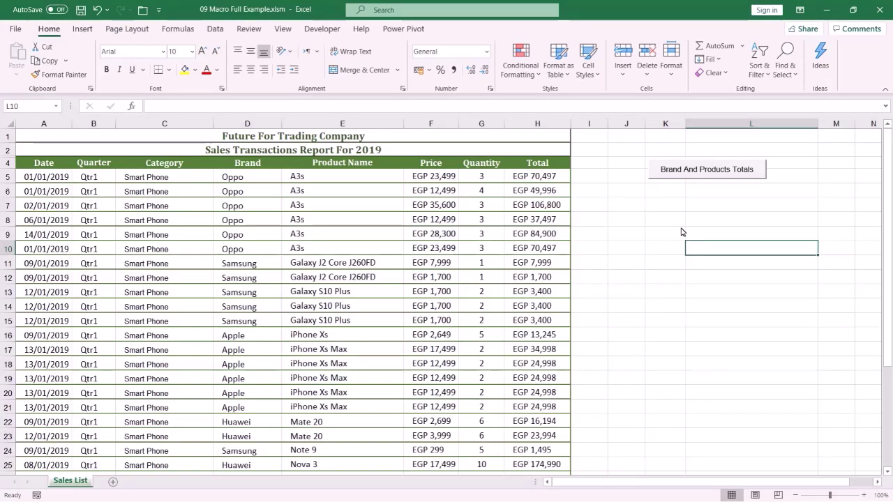
{"action": "right_click", "coordinate": [698, 175]}
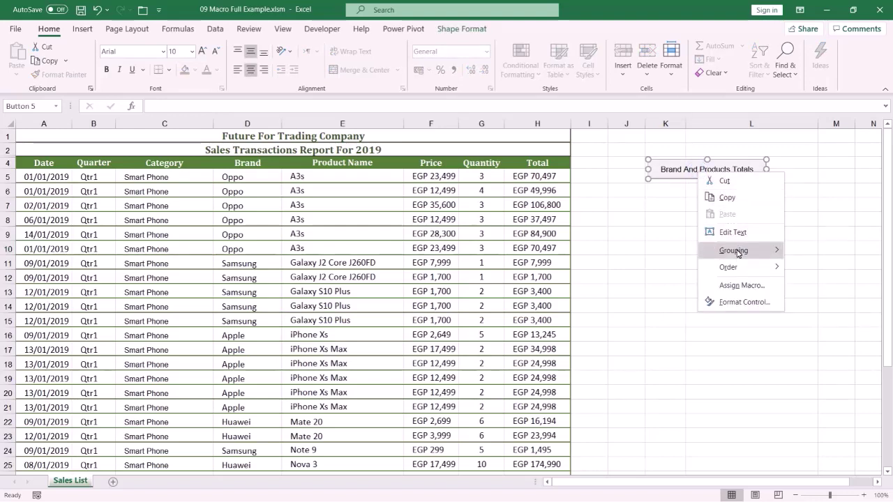
{"action": "left_click", "coordinate": [740, 303]}
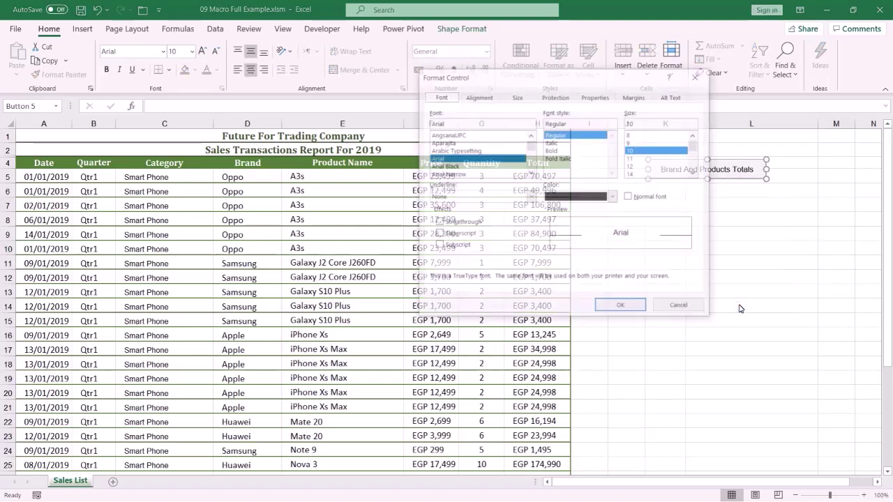
{"action": "left_click", "coordinate": [604, 98]}
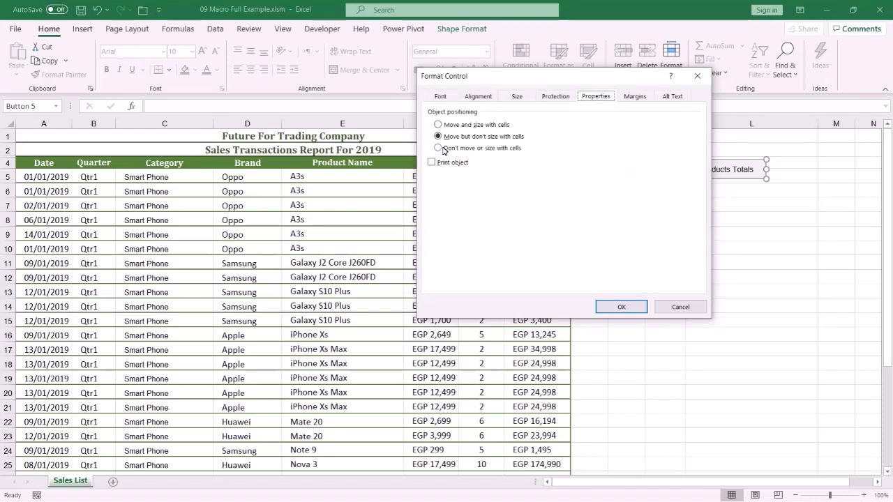
{"action": "left_click", "coordinate": [438, 148]}
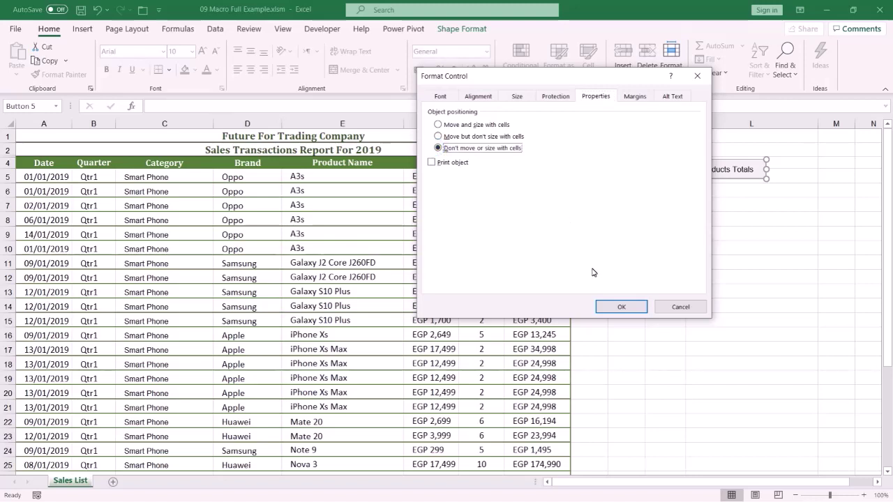
{"action": "left_click", "coordinate": [619, 307]}
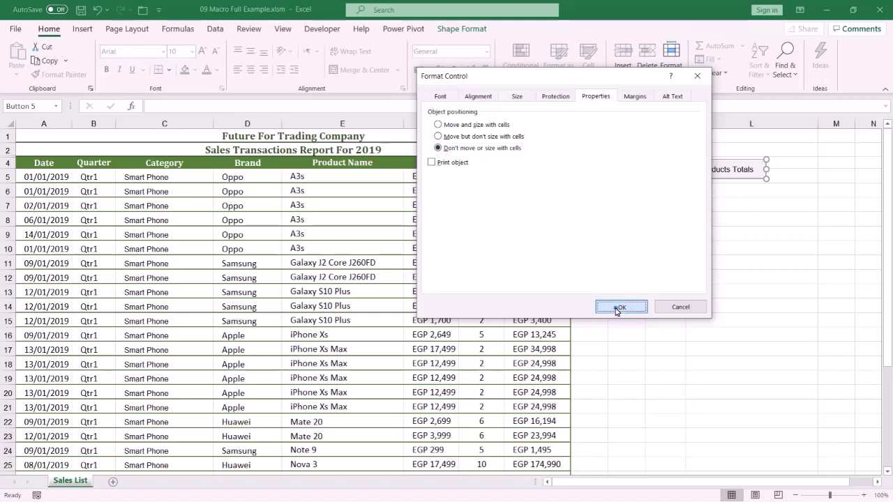
{"action": "left_click", "coordinate": [671, 272]}
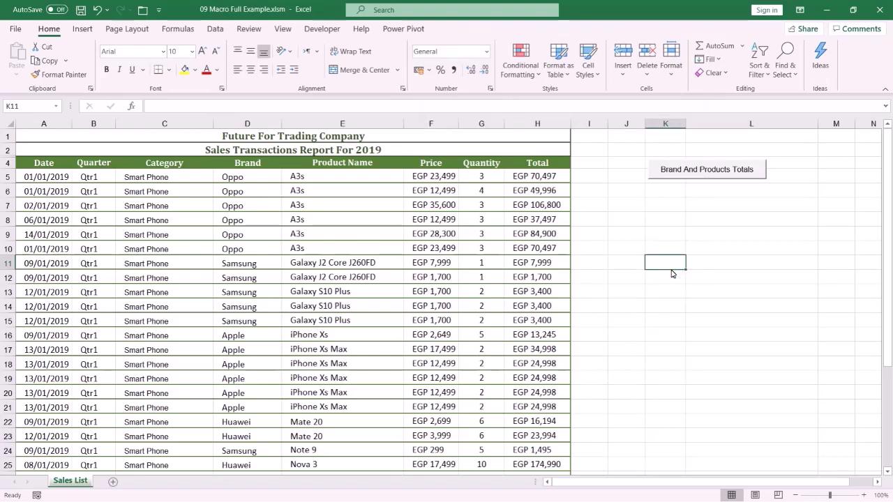